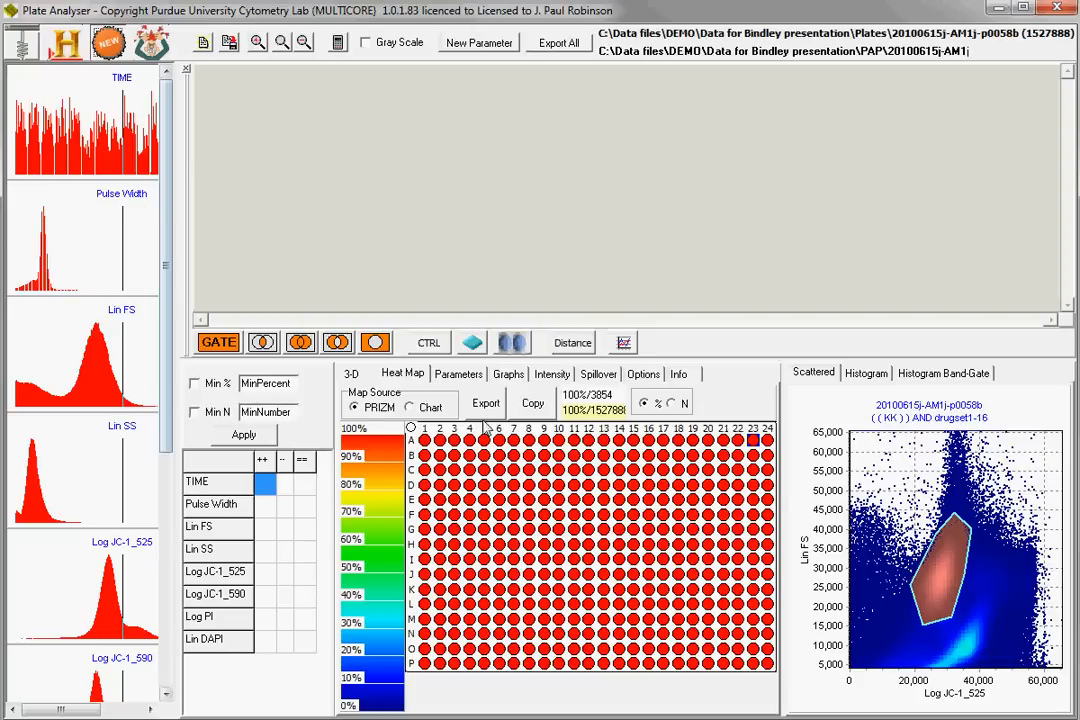
# Step: Clear the active gating from the scatter plot and view individual wells without gating, finishing on well J19
pyautogui.click(411, 428)
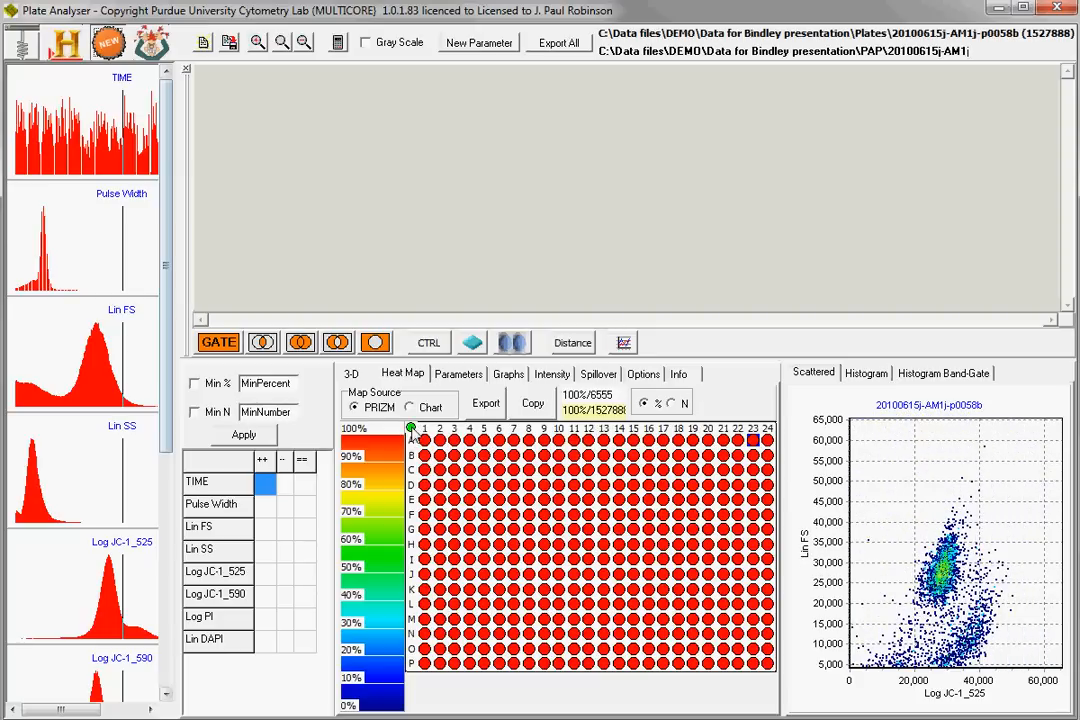
pyautogui.click(806, 545)
pyautogui.click(975, 695)
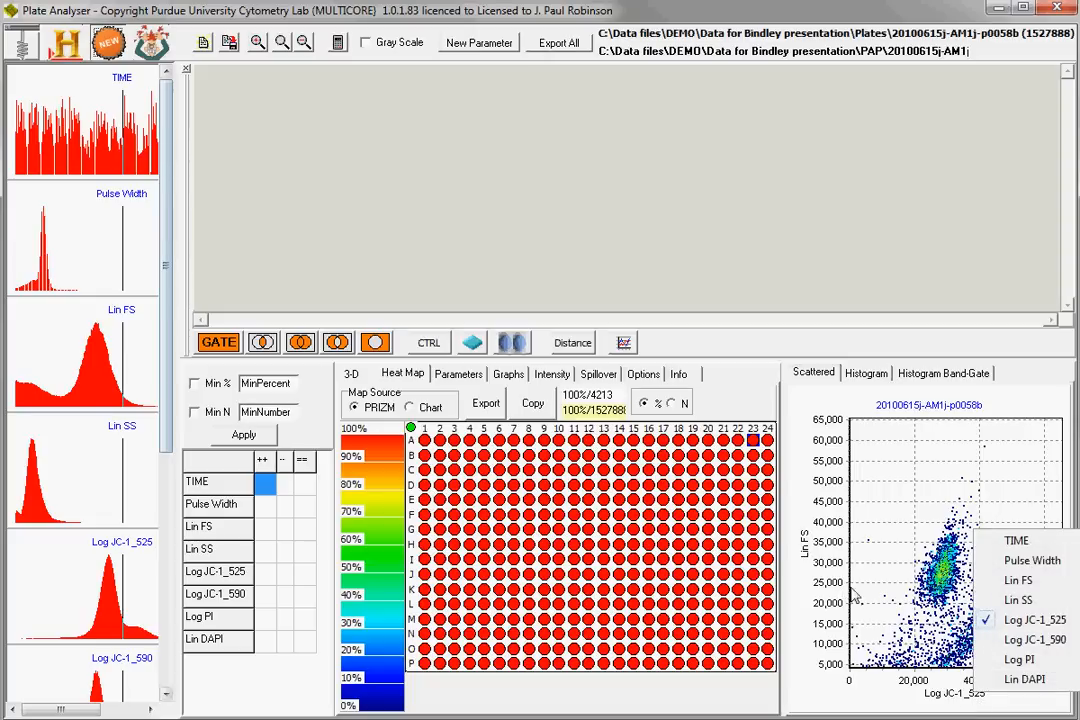
pyautogui.click(756, 556)
pyautogui.click(755, 567)
pyautogui.click(764, 579)
pyautogui.click(692, 574)
# Step: Plot Lin FS against Lin SS for well J19 and view the plot with its axes swapped and restored
pyautogui.click(945, 694)
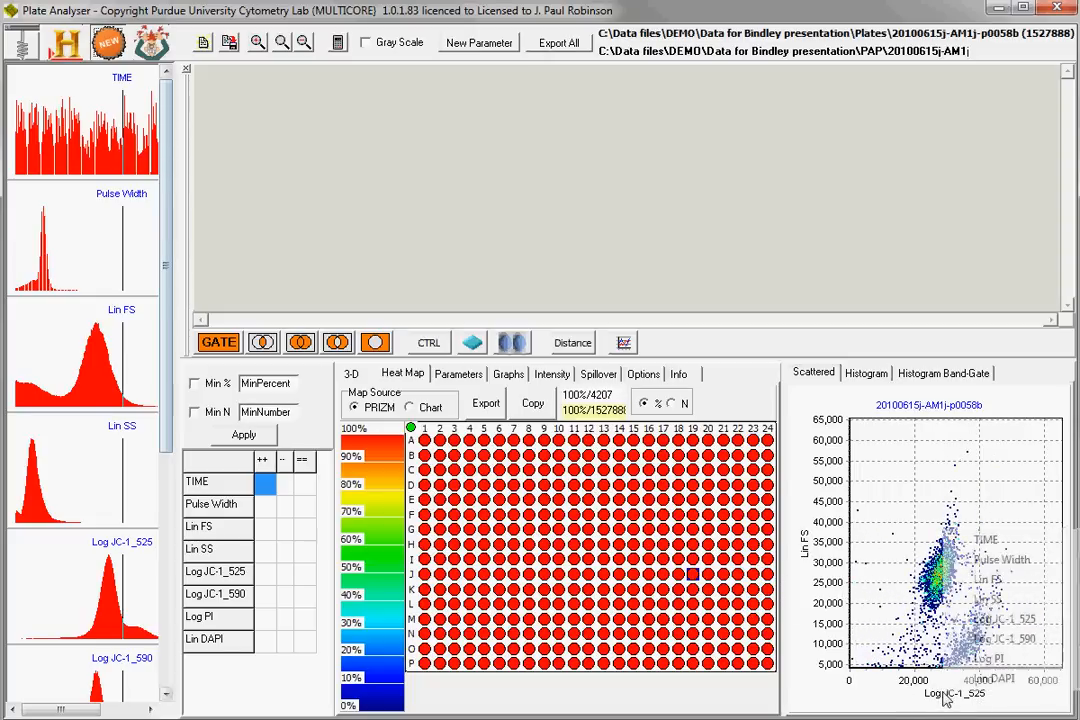
pyautogui.click(990, 599)
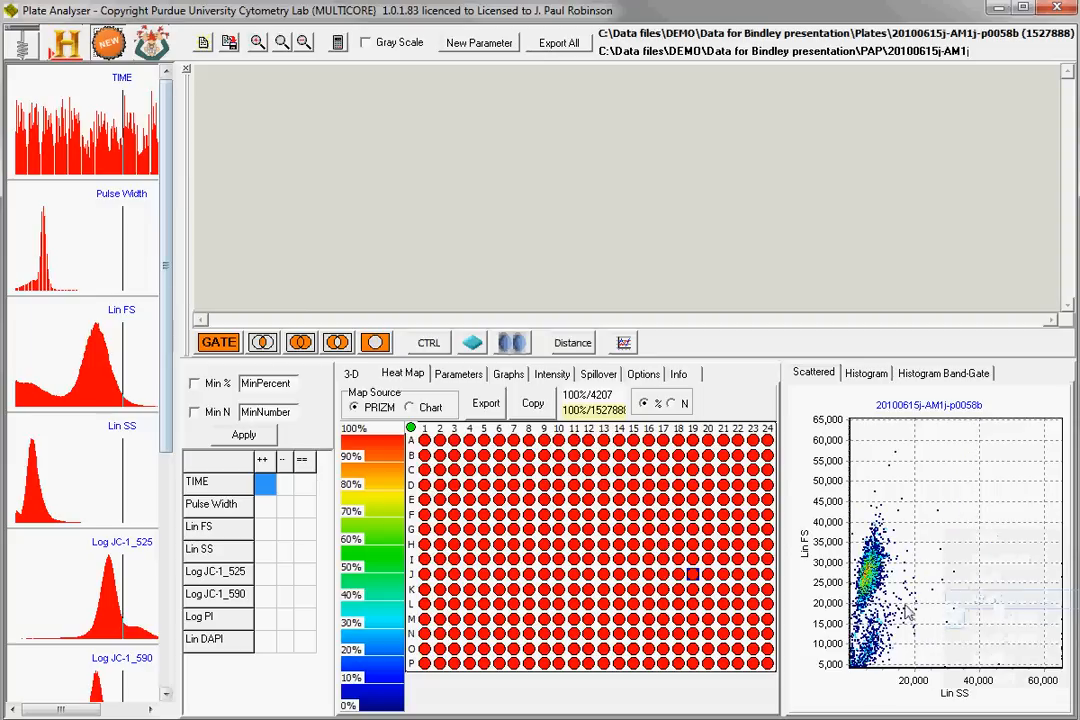
pyautogui.click(802, 702)
pyautogui.click(802, 702)
pyautogui.click(802, 702)
pyautogui.click(802, 702)
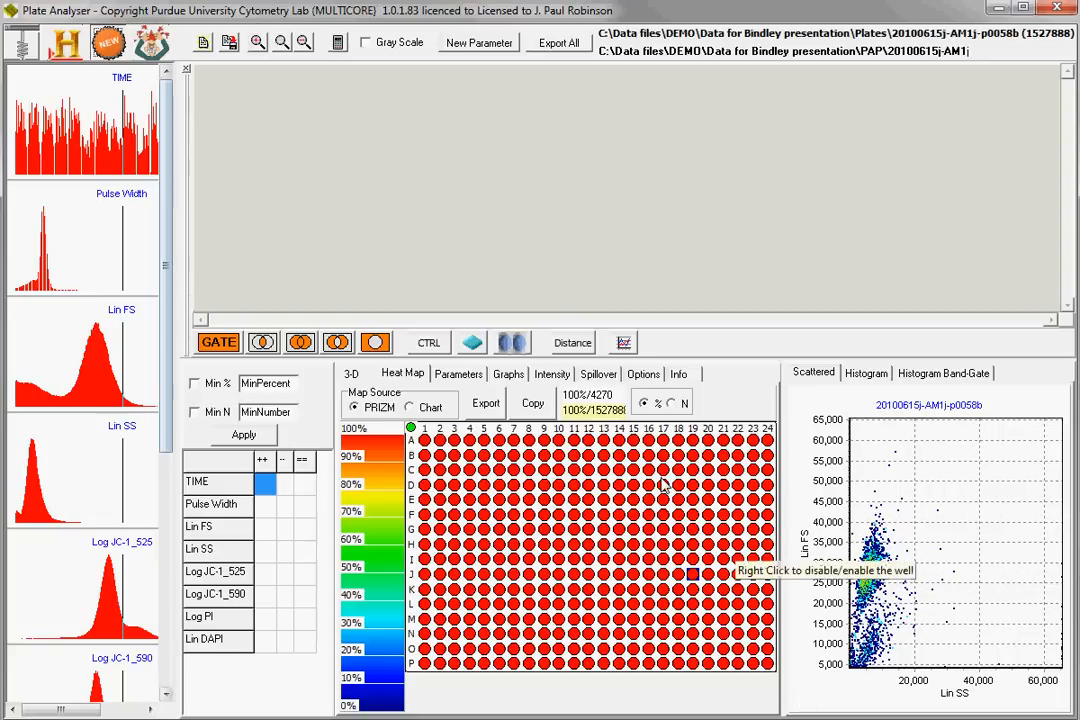
# Step: View the well block D18 to G20 and well H23, and set the scatter plot's horizontal parameter to Log JC-1_525
pyautogui.moveTo(663, 482); pyautogui.dragTo(718, 540)
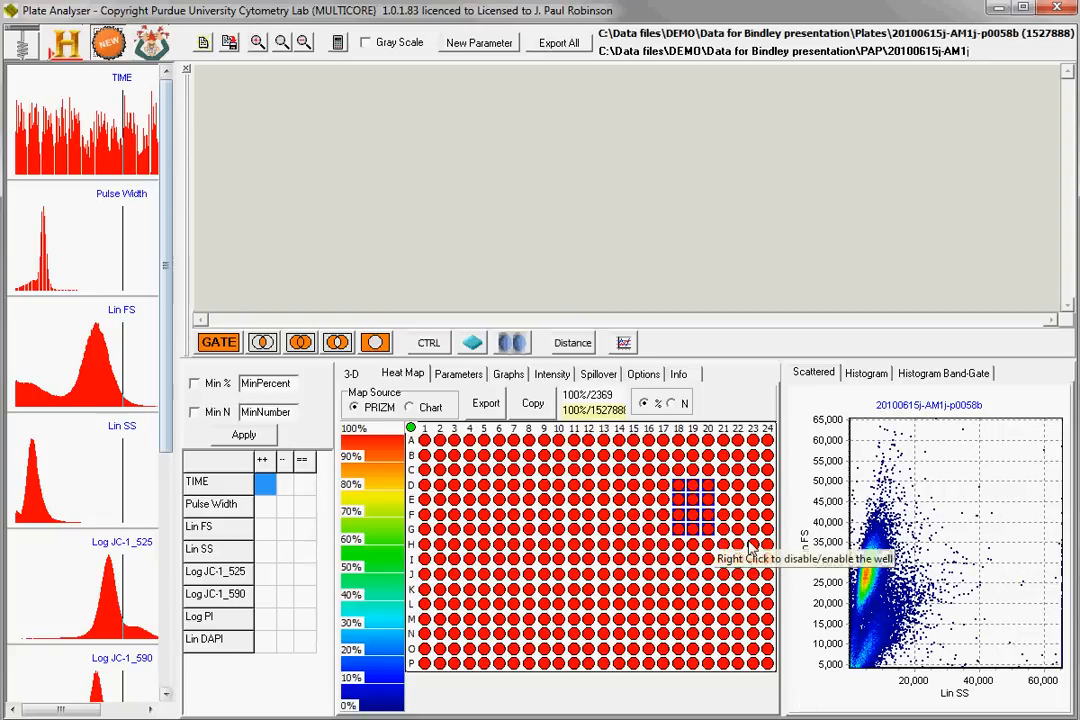
pyautogui.click(752, 544)
pyautogui.click(966, 700)
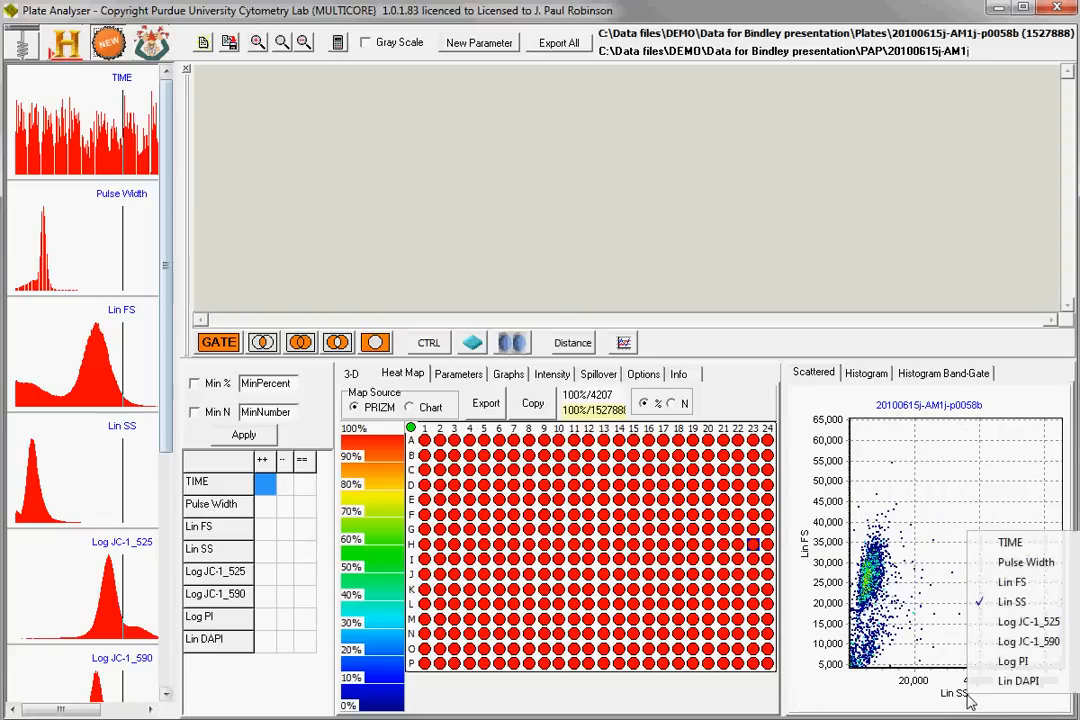
pyautogui.click(1010, 622)
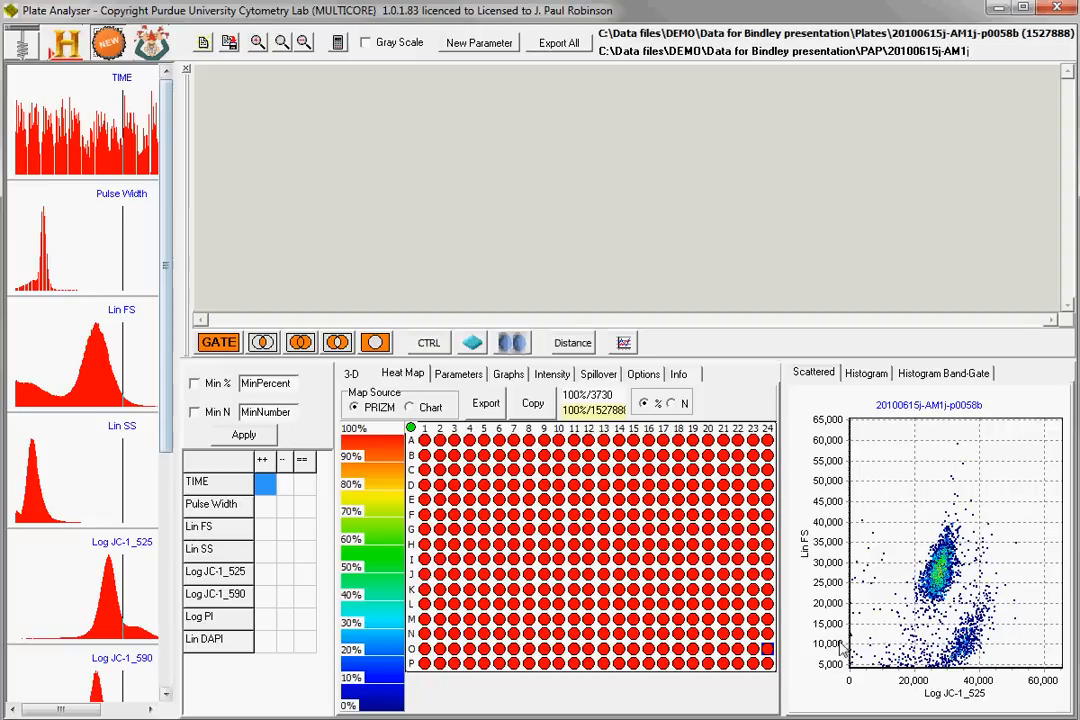
# Step: Compare the scatter plots of wells P24 and O24, separately and combined, finishing on well O24
pyautogui.click(767, 664)
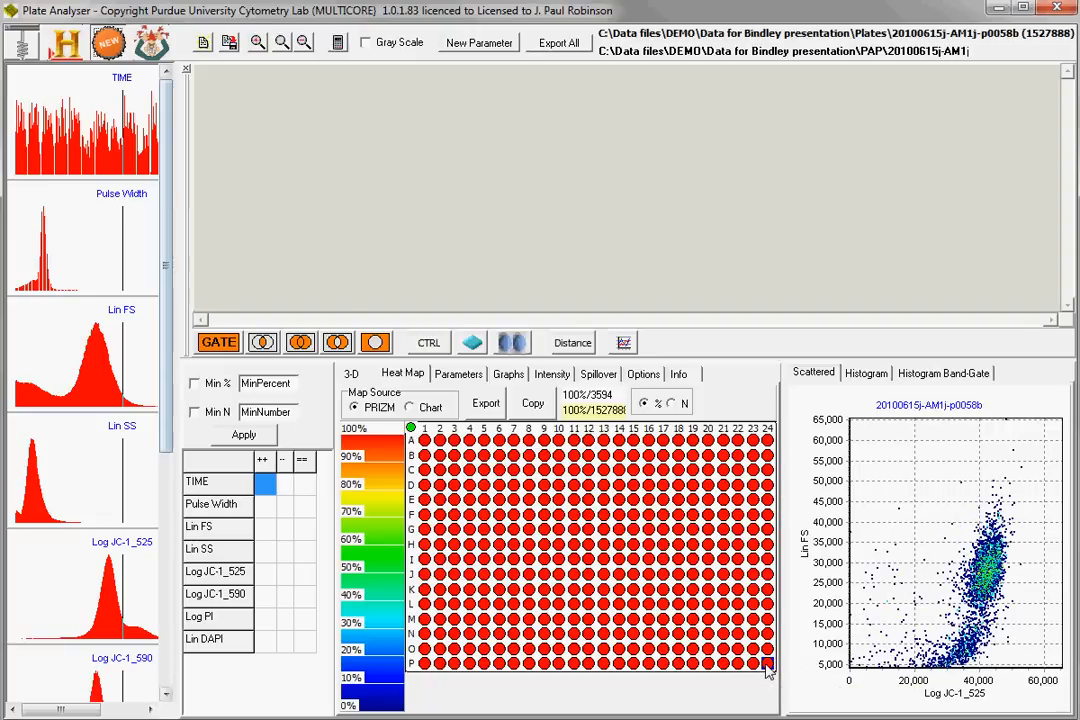
pyautogui.click(767, 652)
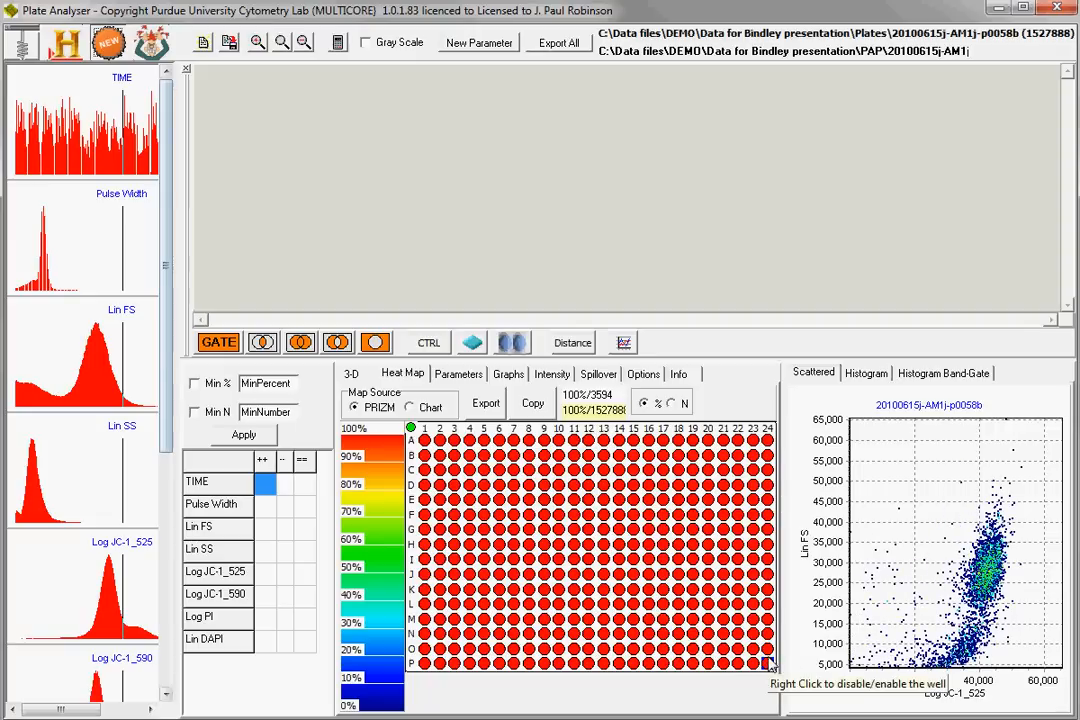
pyautogui.click(768, 651)
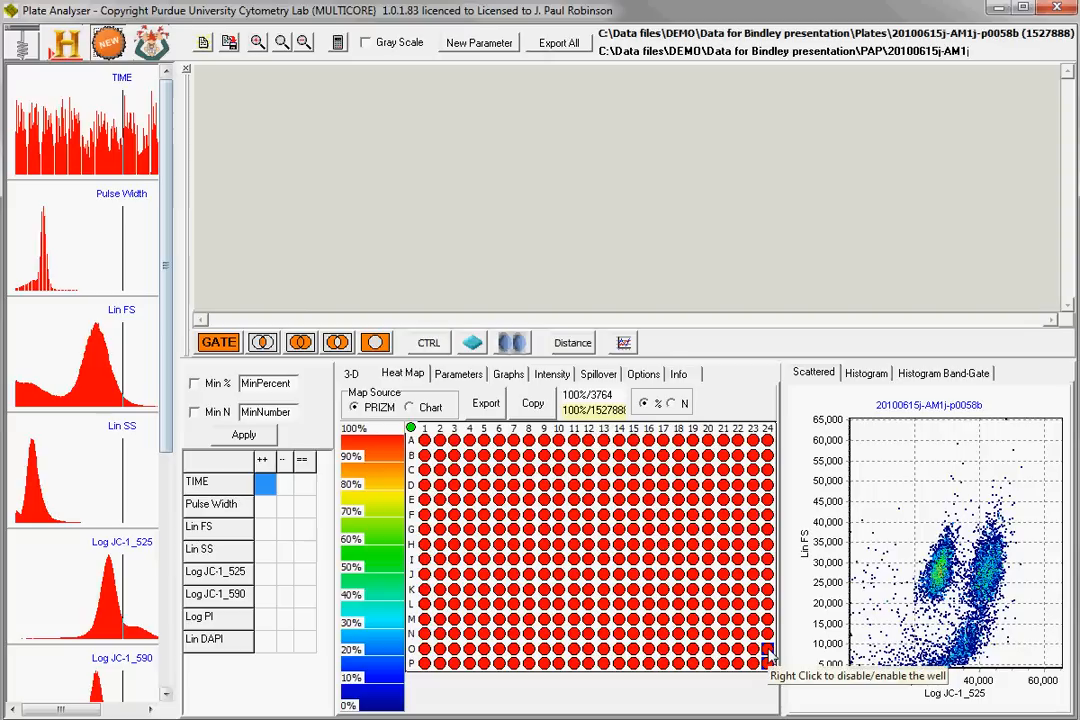
pyautogui.moveTo(768, 651); pyautogui.dragTo(756, 663)
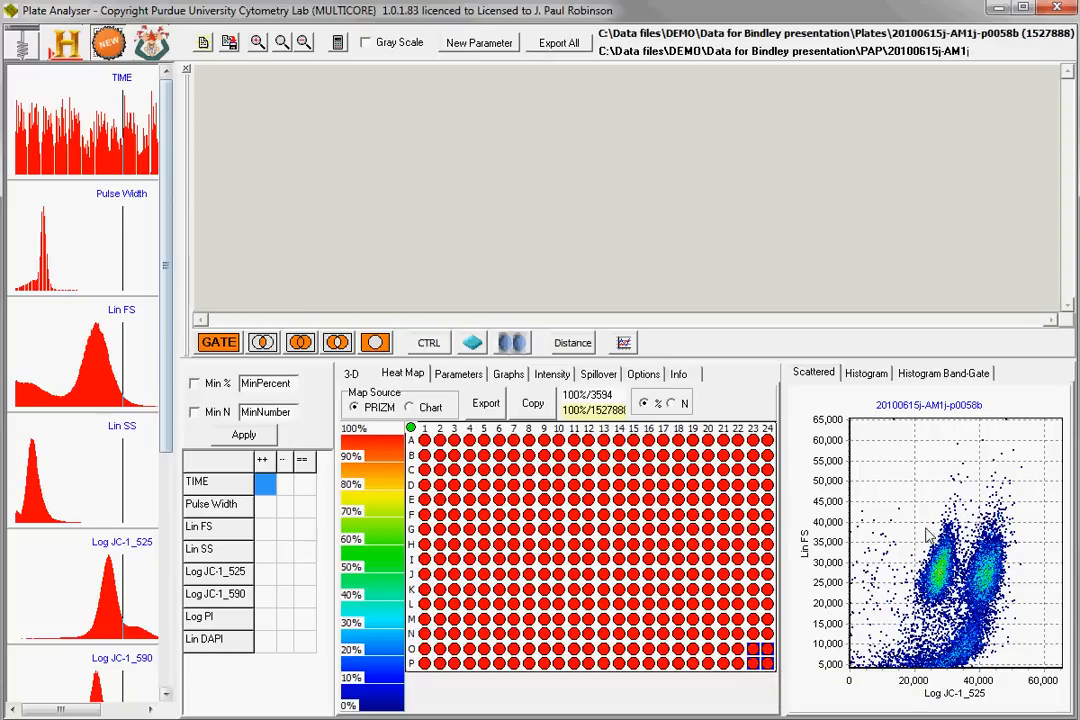
pyautogui.click(767, 662)
pyautogui.click(767, 650)
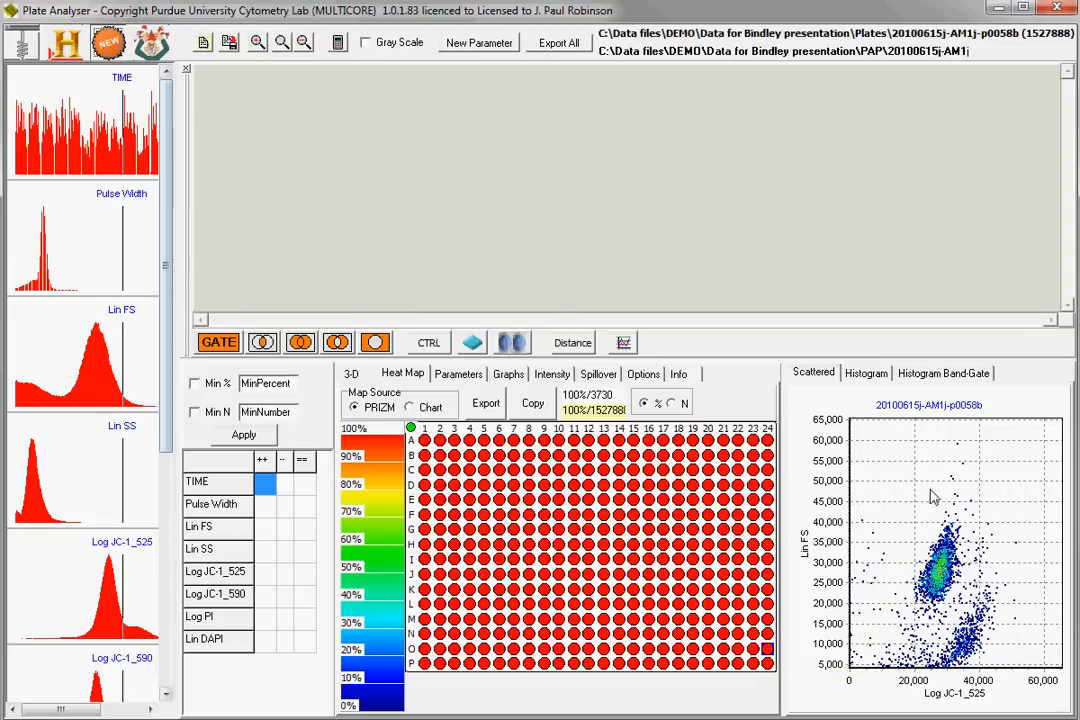
# Step: Draw a polygon gate around well O24's main cell cluster, spanning about 18,000 to 38,000 in Log JC-1_525 and 18,000 to 40,000 in Lin FS
pyautogui.click(219, 343)
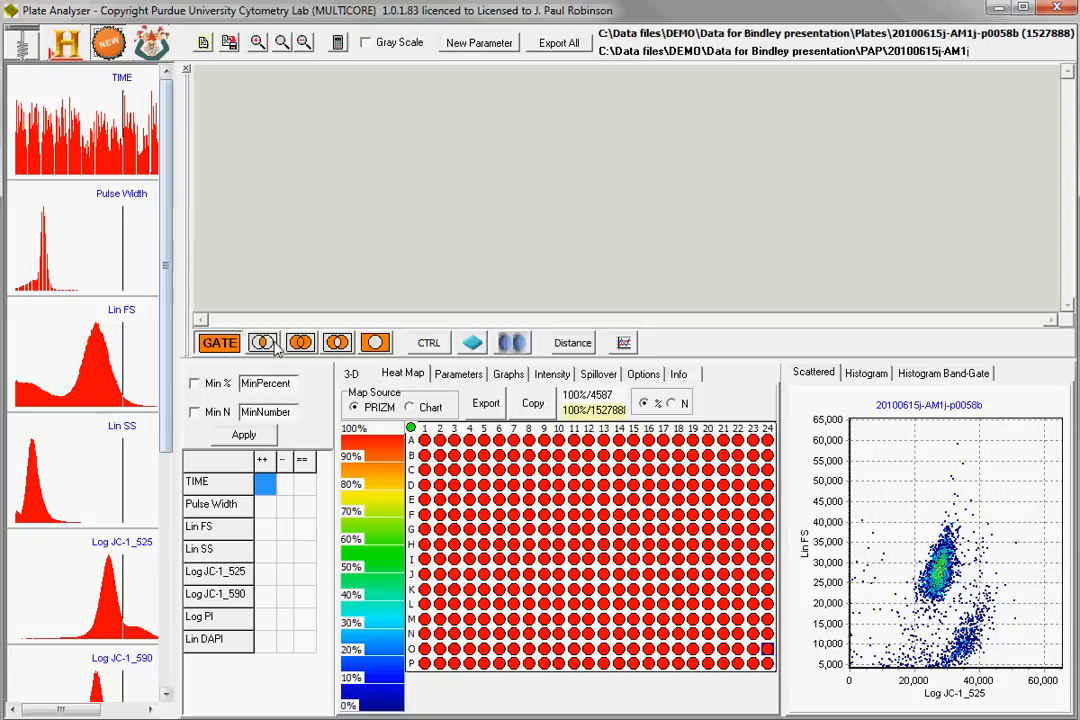
pyautogui.click(946, 524)
pyautogui.click(910, 563)
pyautogui.click(908, 607)
pyautogui.click(940, 611)
pyautogui.click(968, 586)
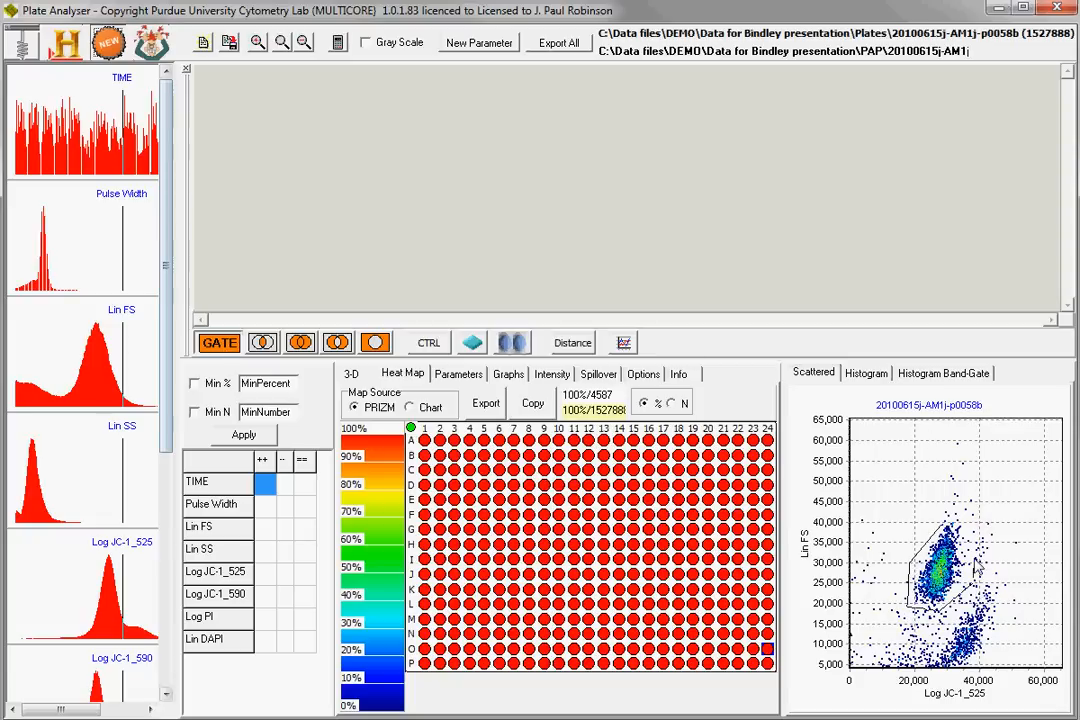
pyautogui.doubleClick(968, 541)
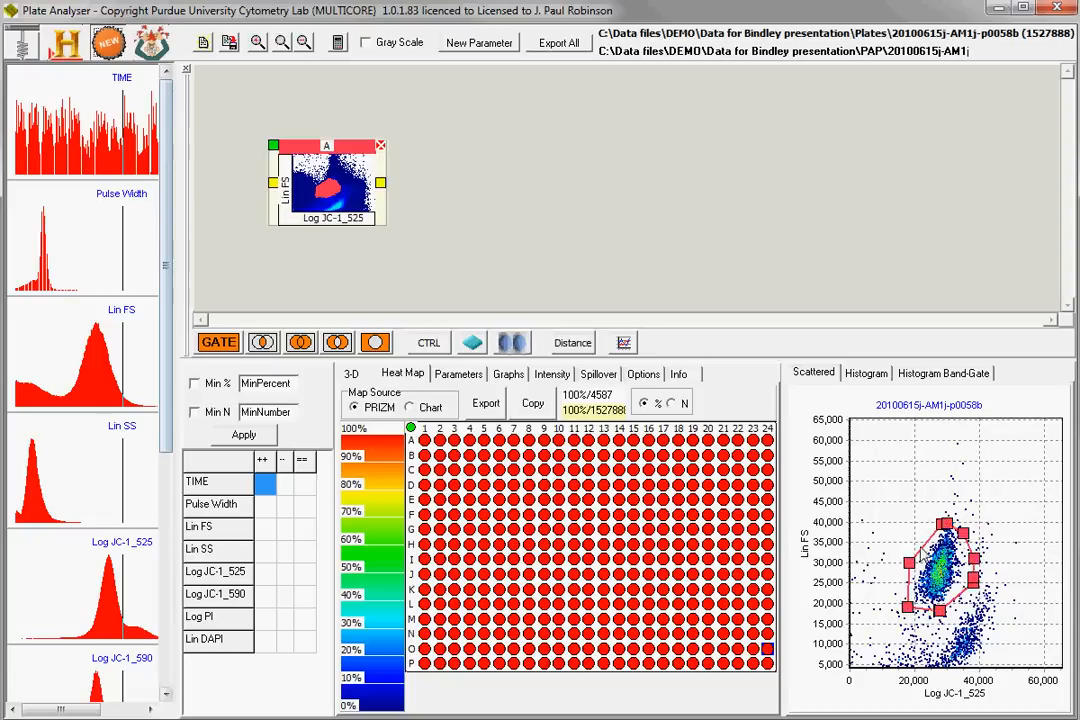
pyautogui.click(944, 552)
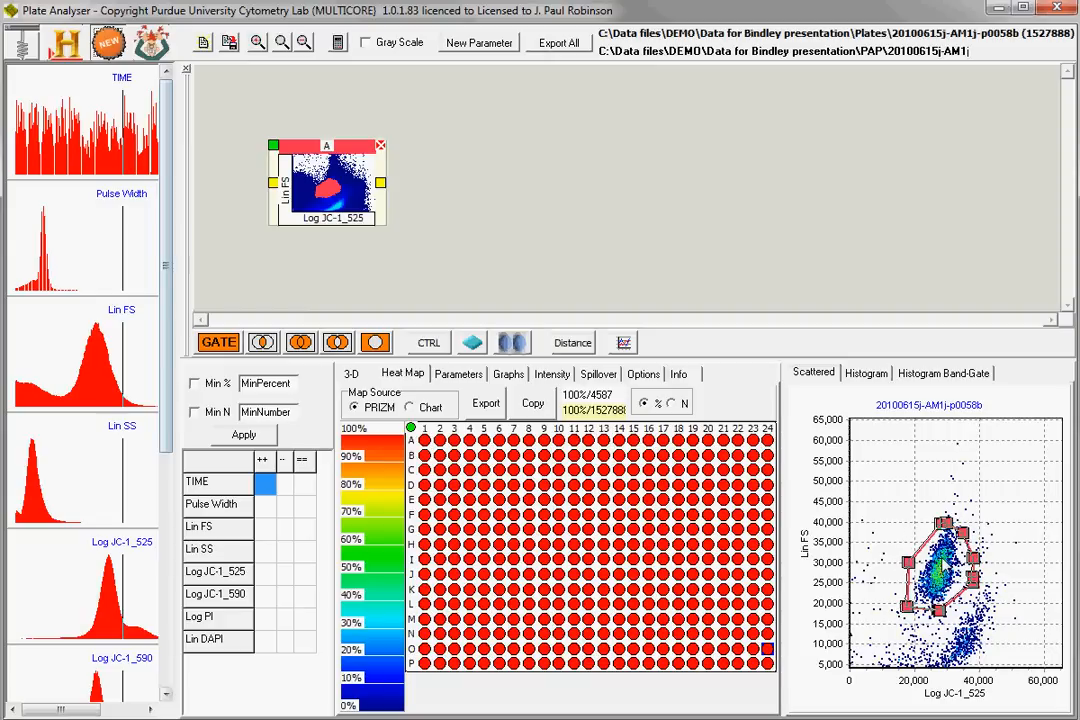
# Step: Name the new gate "Good guys" and reposition its block near the upper edge of the gating workspace
pyautogui.moveTo(352, 158); pyautogui.dragTo(353, 93)
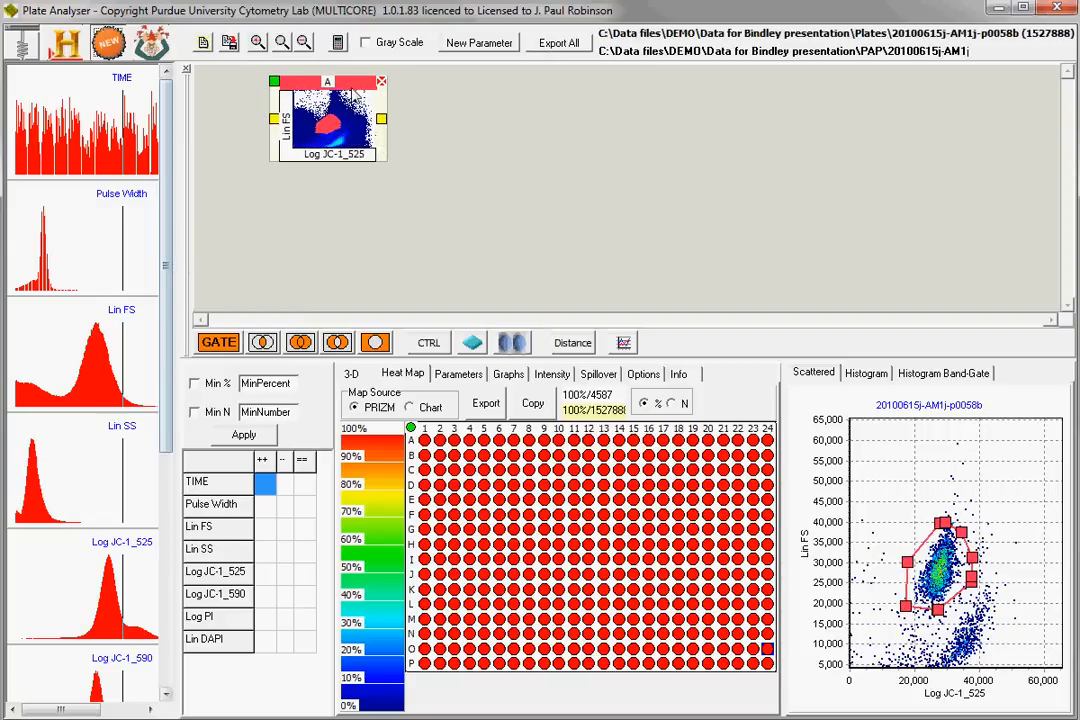
pyautogui.doubleClick(328, 84)
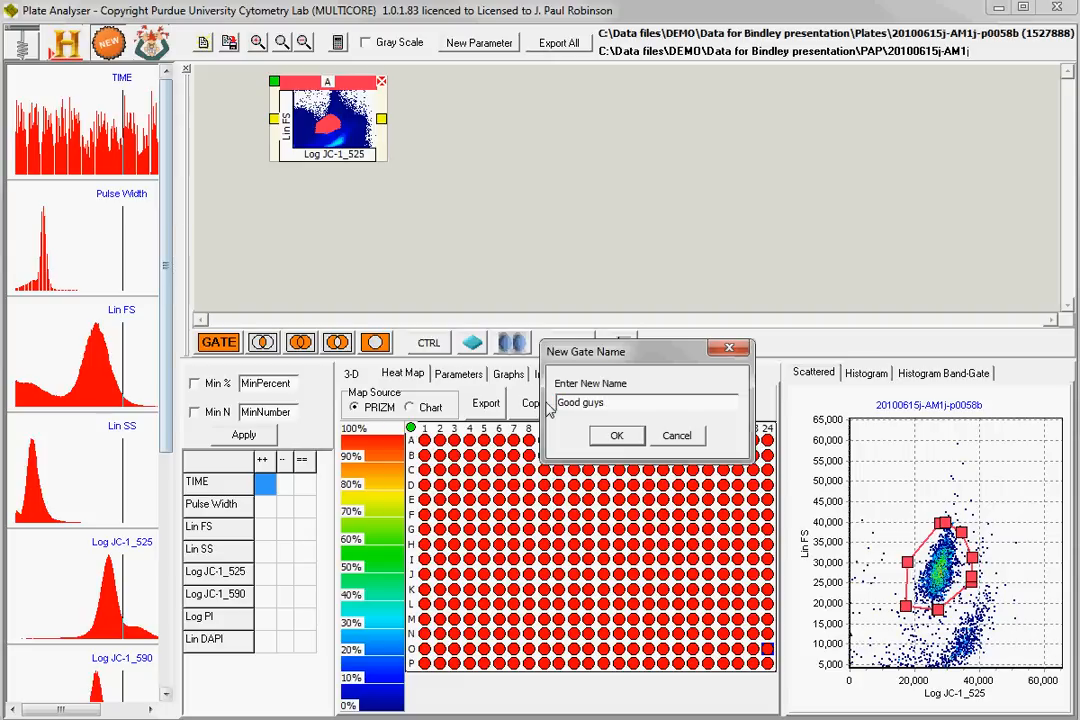
pyautogui.press('Return')
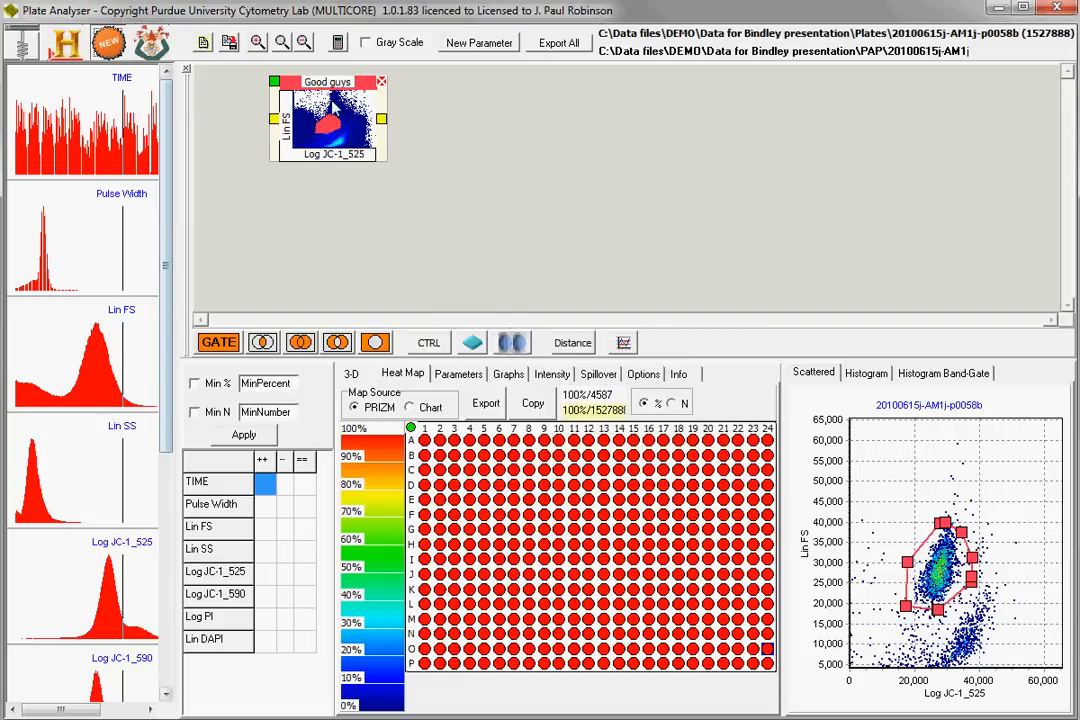
pyautogui.moveTo(360, 88); pyautogui.dragTo(385, 108)
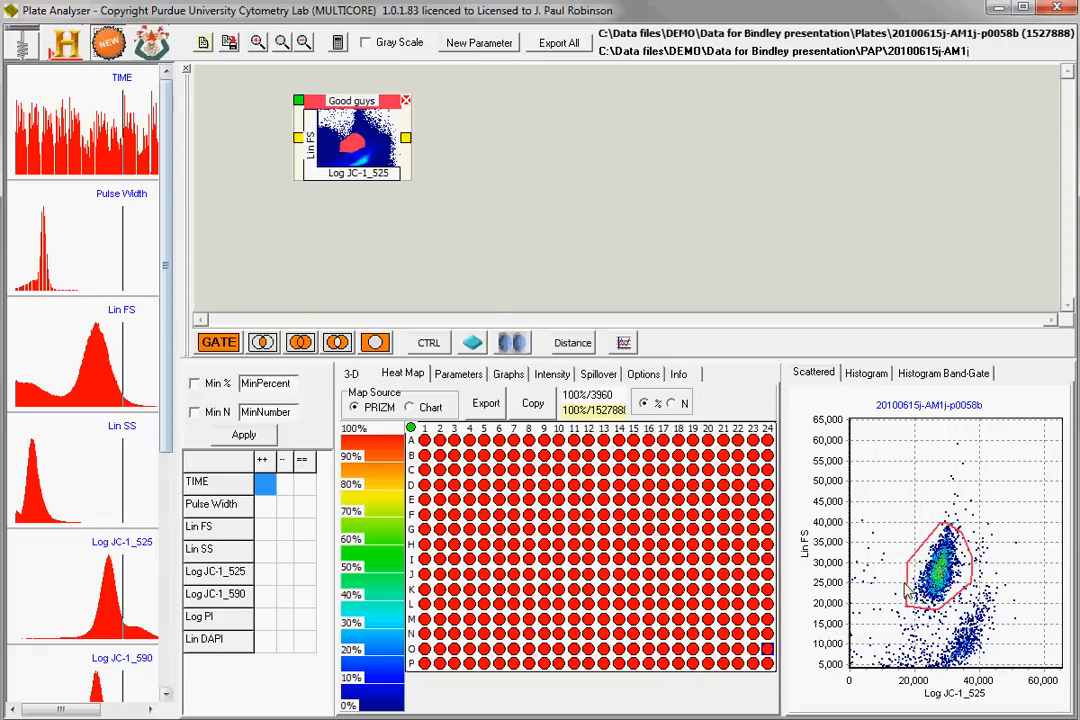
# Step: Examine the Good guys gate on the well block D3 to L21 and on well G24, including with swapped axes
pyautogui.moveTo(445, 485); pyautogui.dragTo(720, 612)
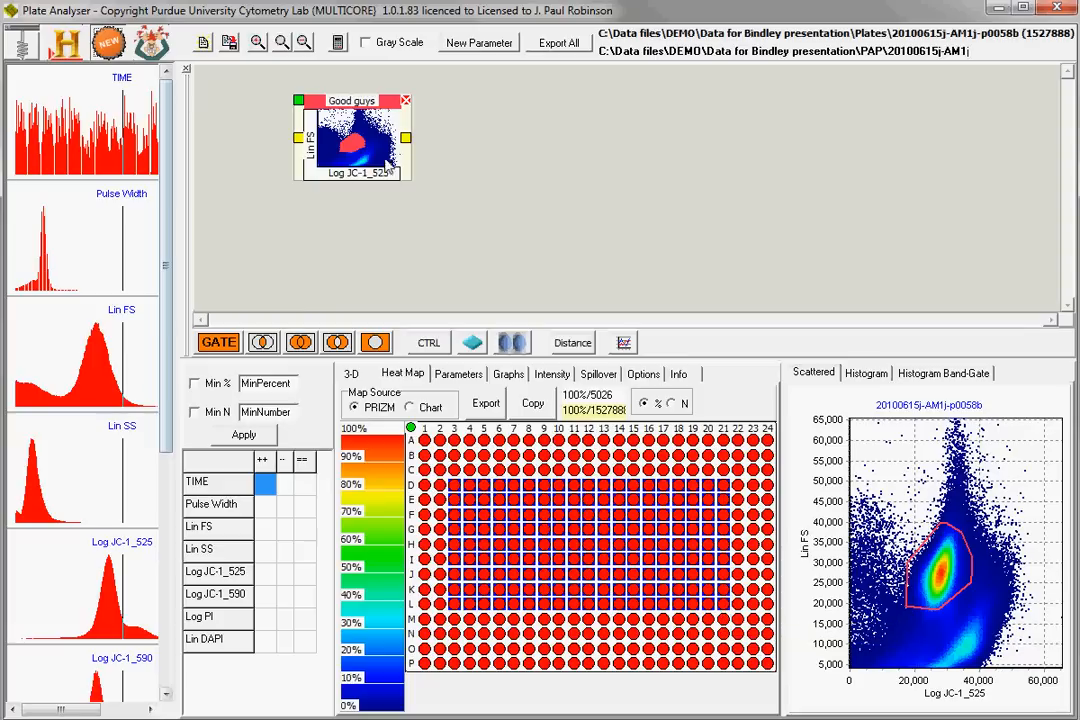
pyautogui.click(767, 529)
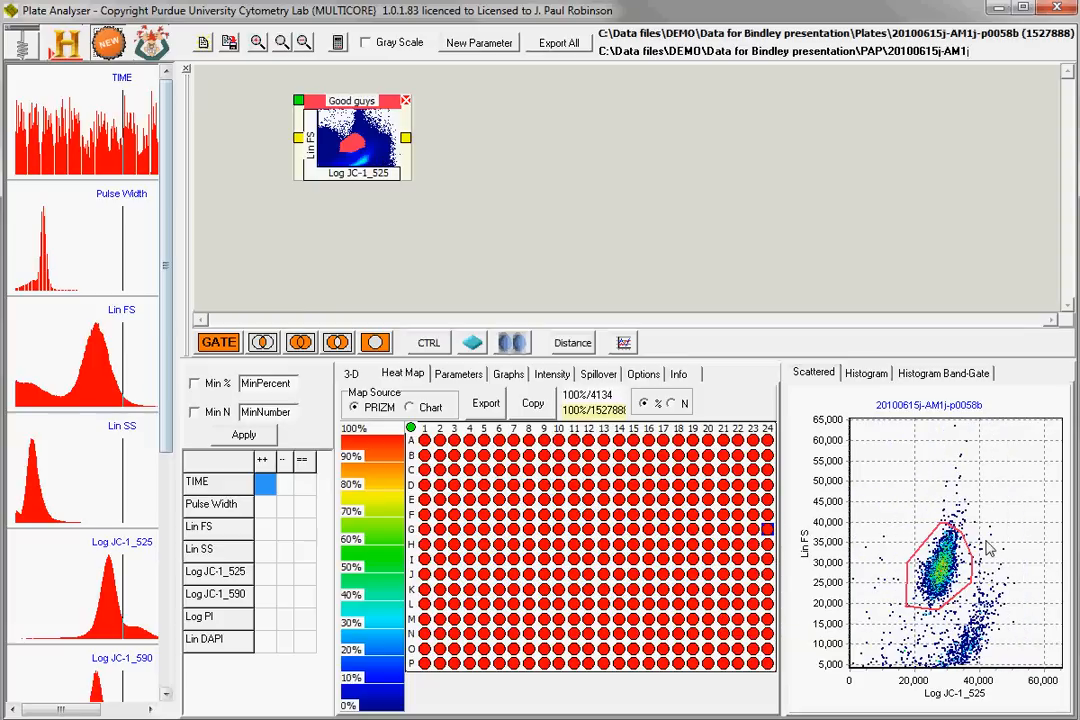
pyautogui.moveTo(954, 552)
pyautogui.click(803, 705)
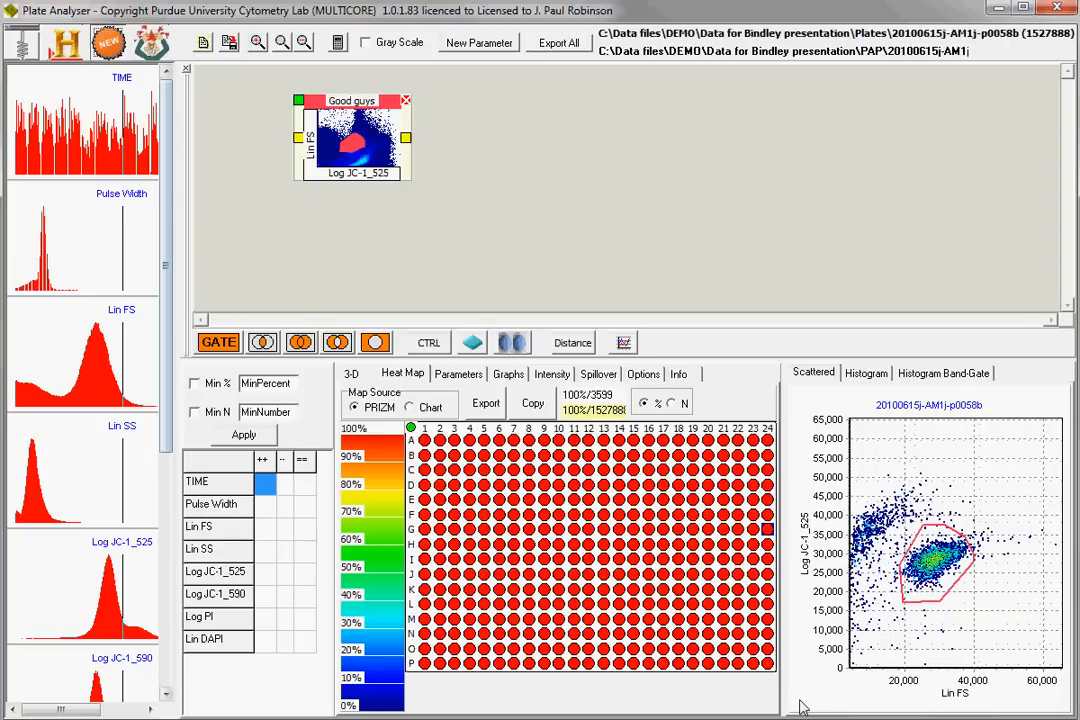
pyautogui.click(803, 705)
pyautogui.click(803, 705)
pyautogui.click(803, 705)
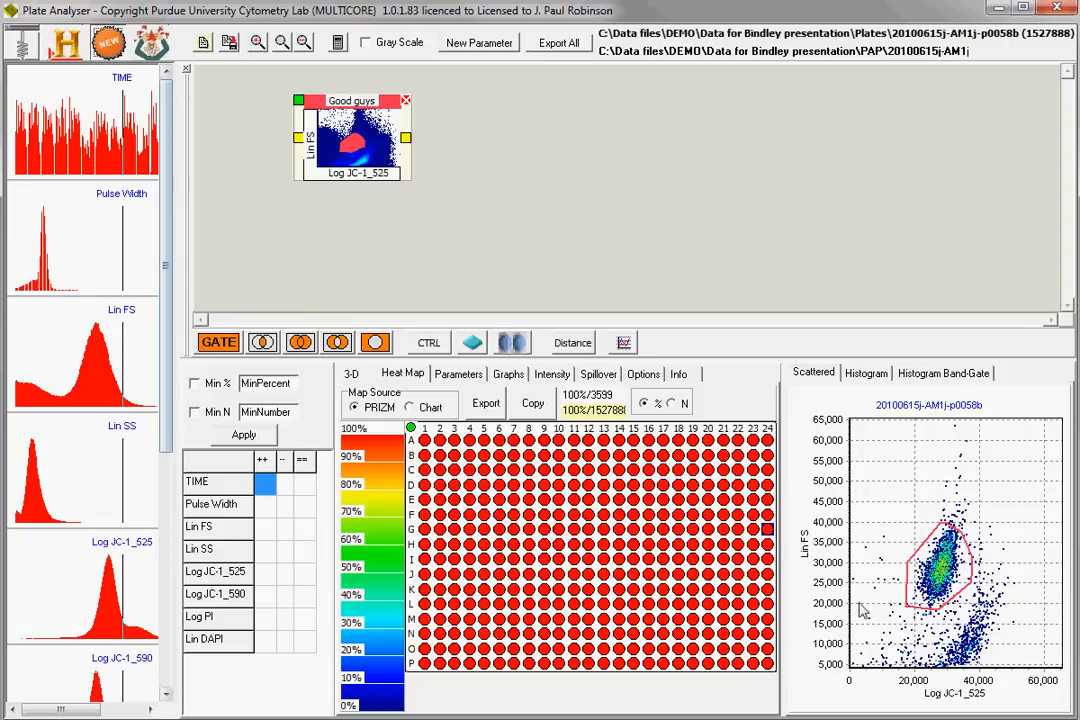
# Step: Display well P24, shift the Good guys gate slightly toward higher Lin FS, and draw a second polygon gate around that well's main cluster
pyautogui.click(767, 663)
pyautogui.moveTo(956, 578); pyautogui.dragTo(950, 565)
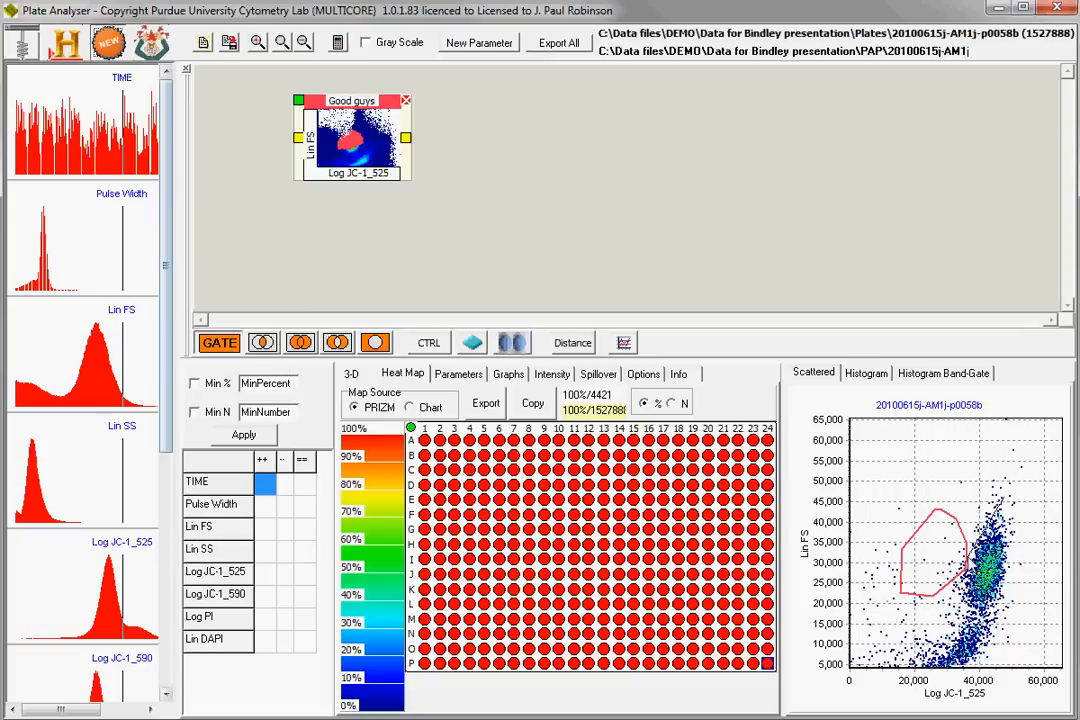
pyautogui.click(977, 611)
pyautogui.click(998, 607)
pyautogui.click(1014, 570)
pyautogui.doubleClick(1018, 512)
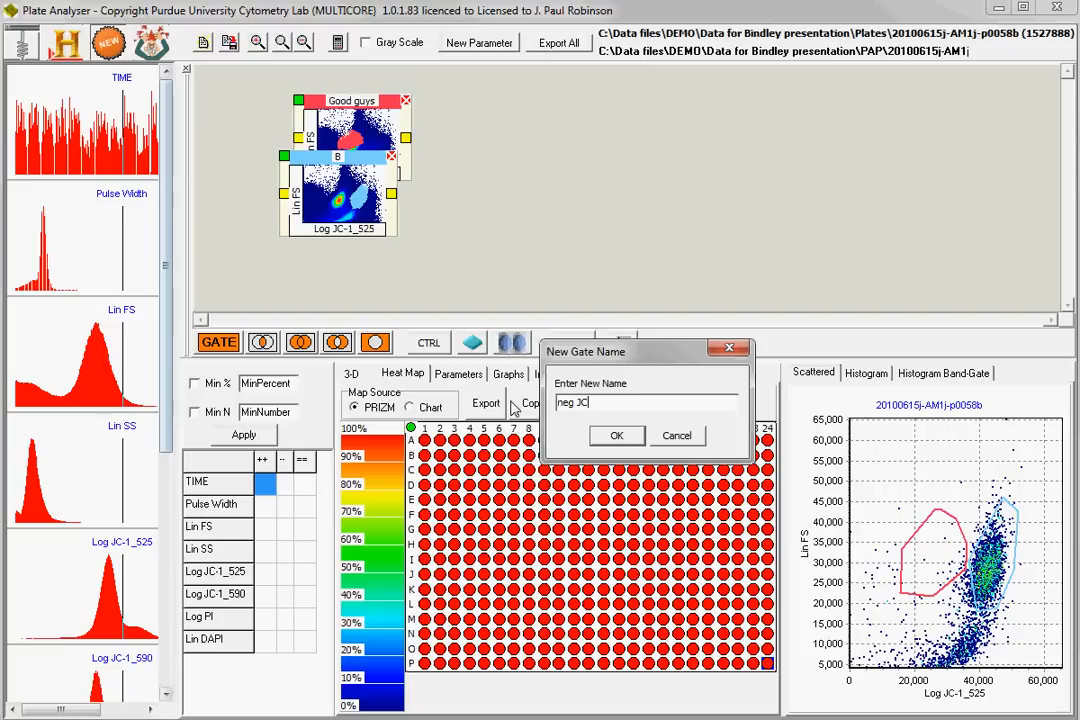
# Step: Name the second gate "neg JC1" and place its block below the Good guys block in the gating workspace
pyautogui.write('1')
pyautogui.press('Return')
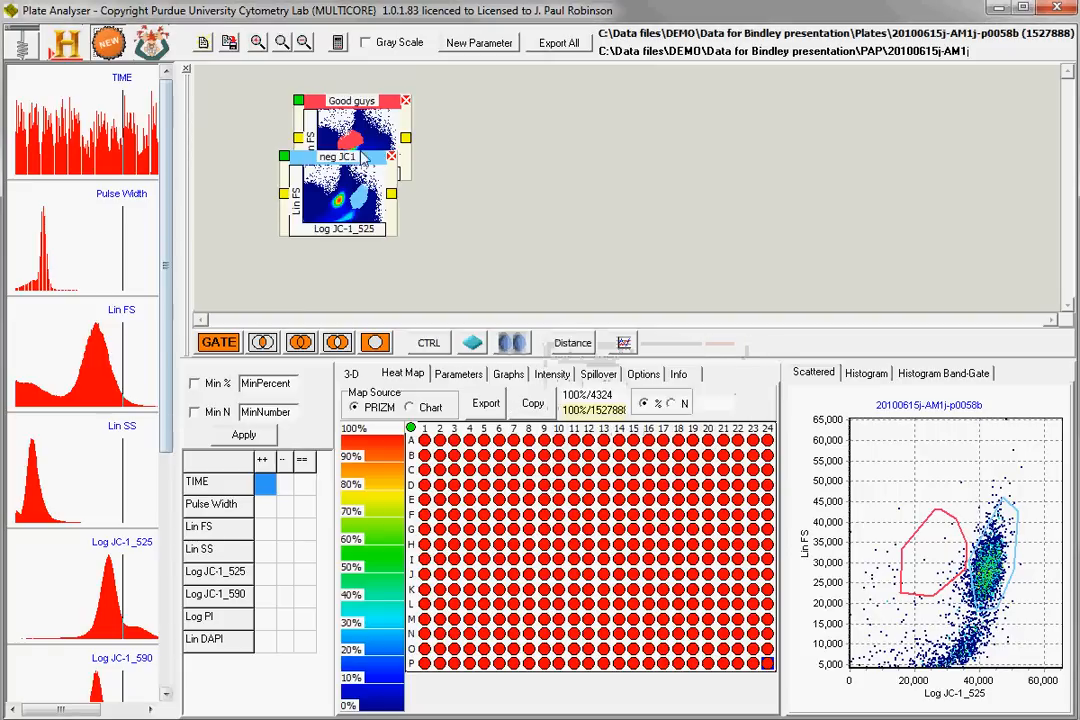
pyautogui.moveTo(372, 160); pyautogui.dragTo(372, 234)
pyautogui.moveTo(388, 107); pyautogui.dragTo(387, 100)
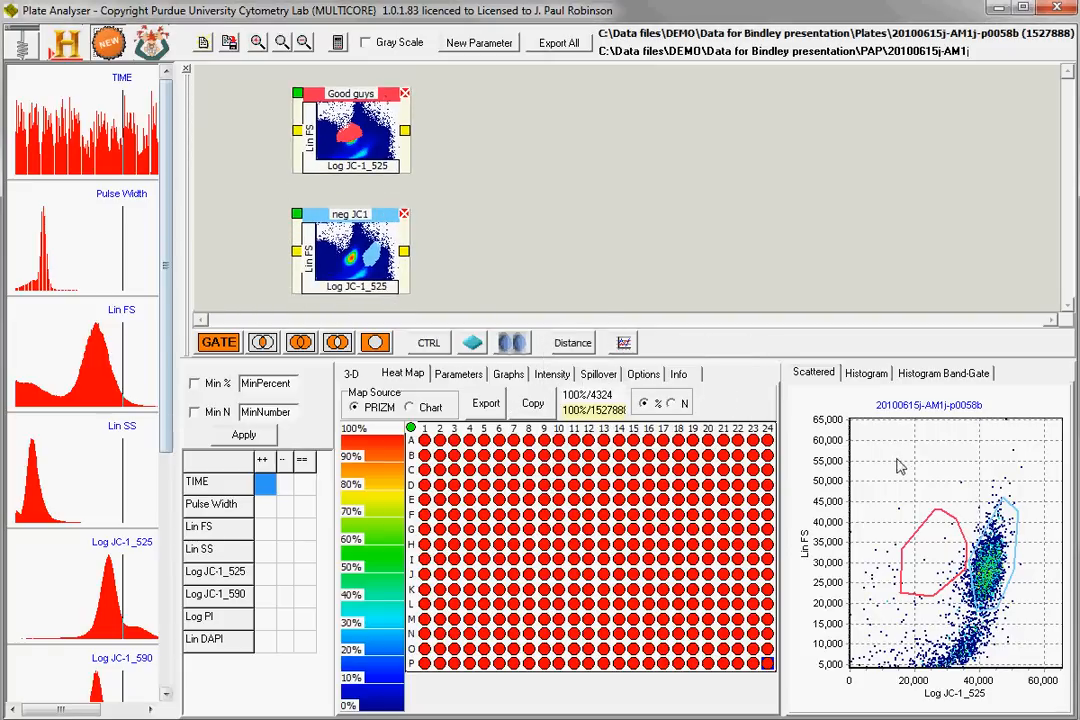
# Step: View Lin FS against Log JC-1_590 for well P24, then return to the gates' Log JC-1_525 plot
pyautogui.click(930, 578)
pyautogui.click(975, 695)
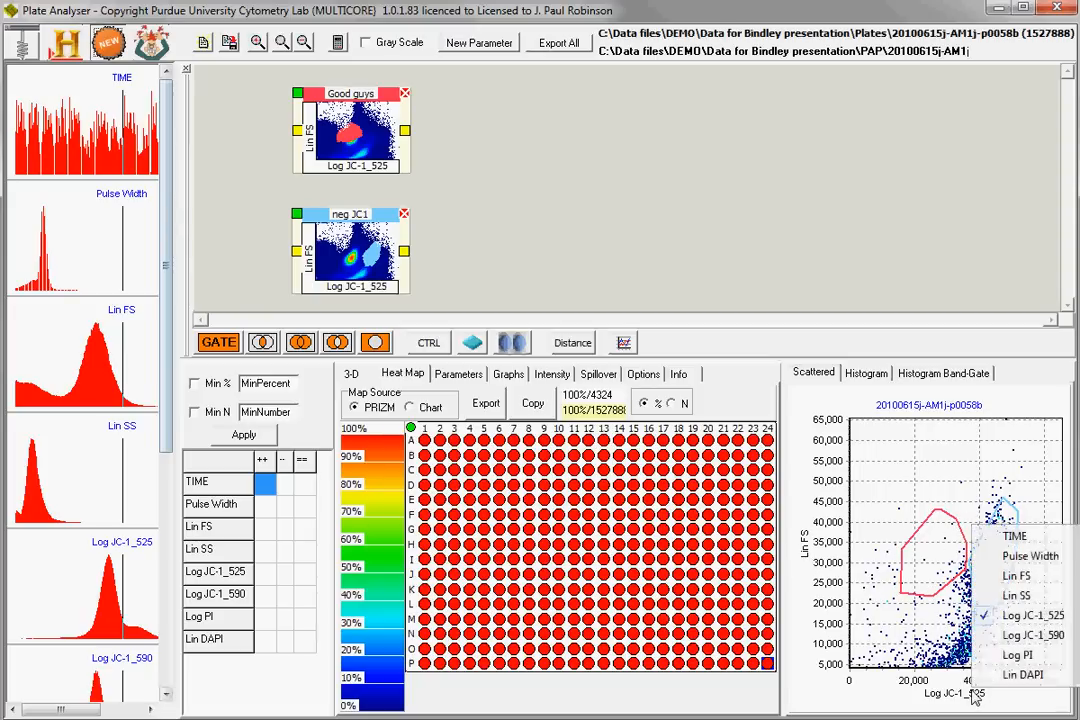
pyautogui.click(1033, 635)
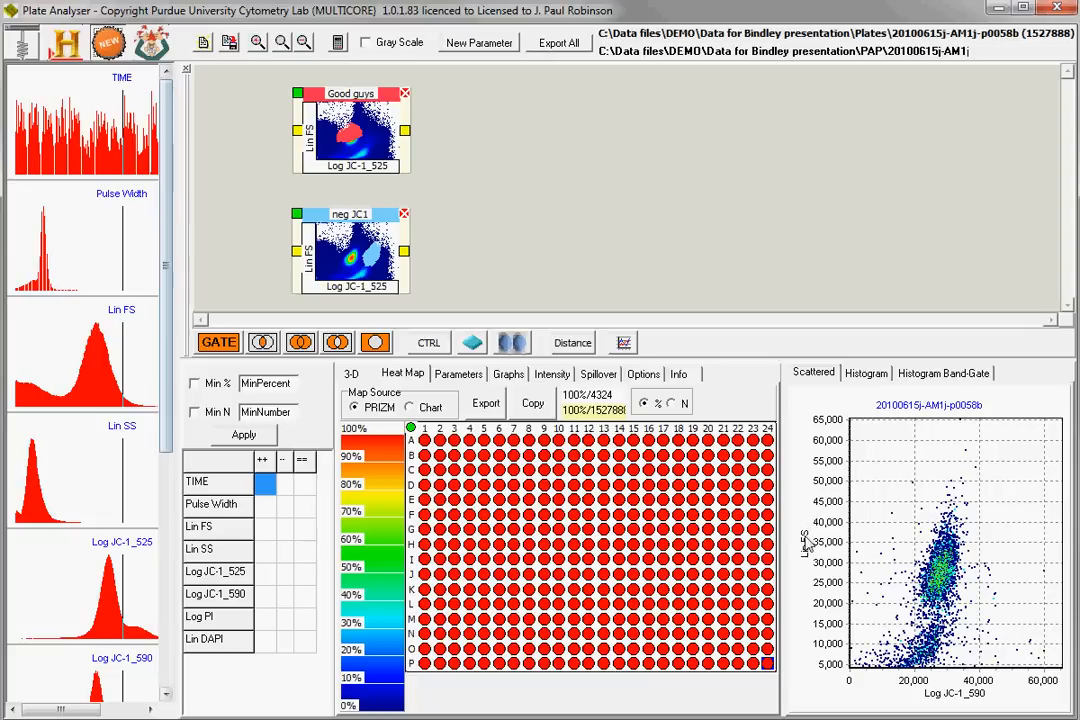
pyautogui.click(950, 693)
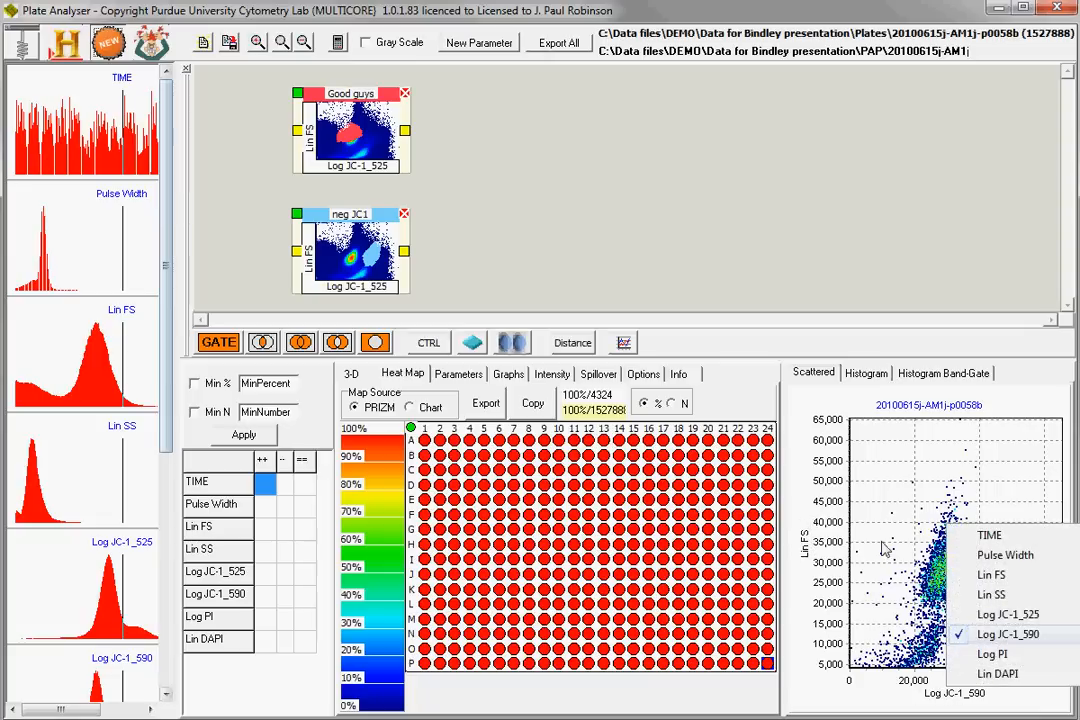
pyautogui.click(1008, 634)
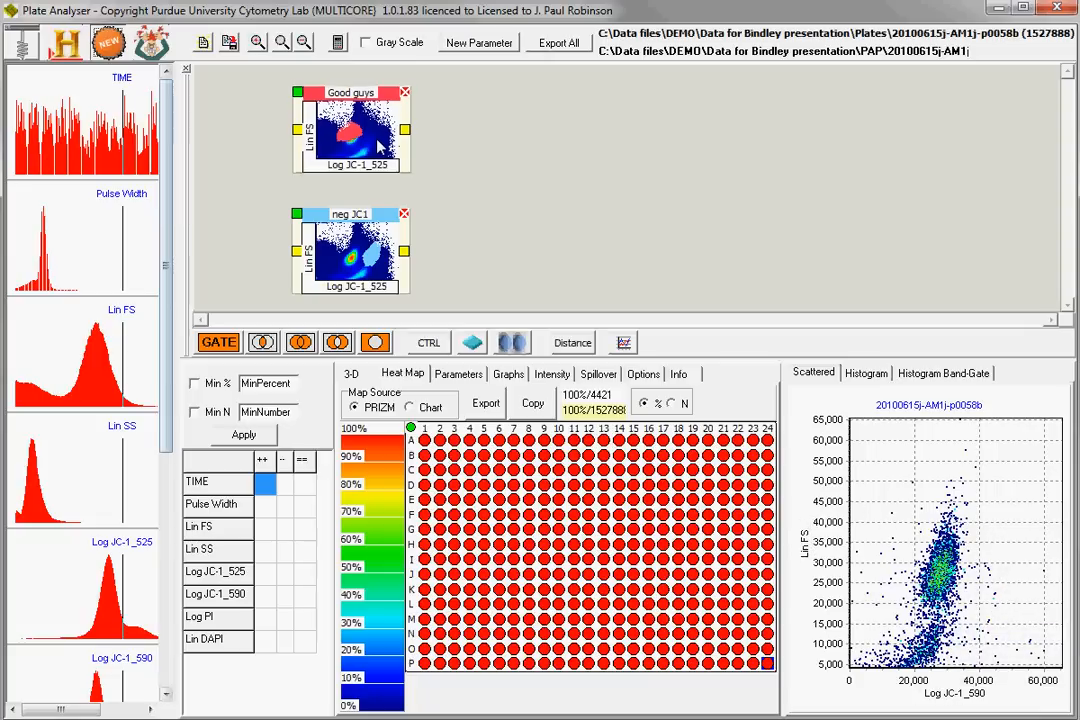
pyautogui.moveTo(359, 142); pyautogui.dragTo(358, 140)
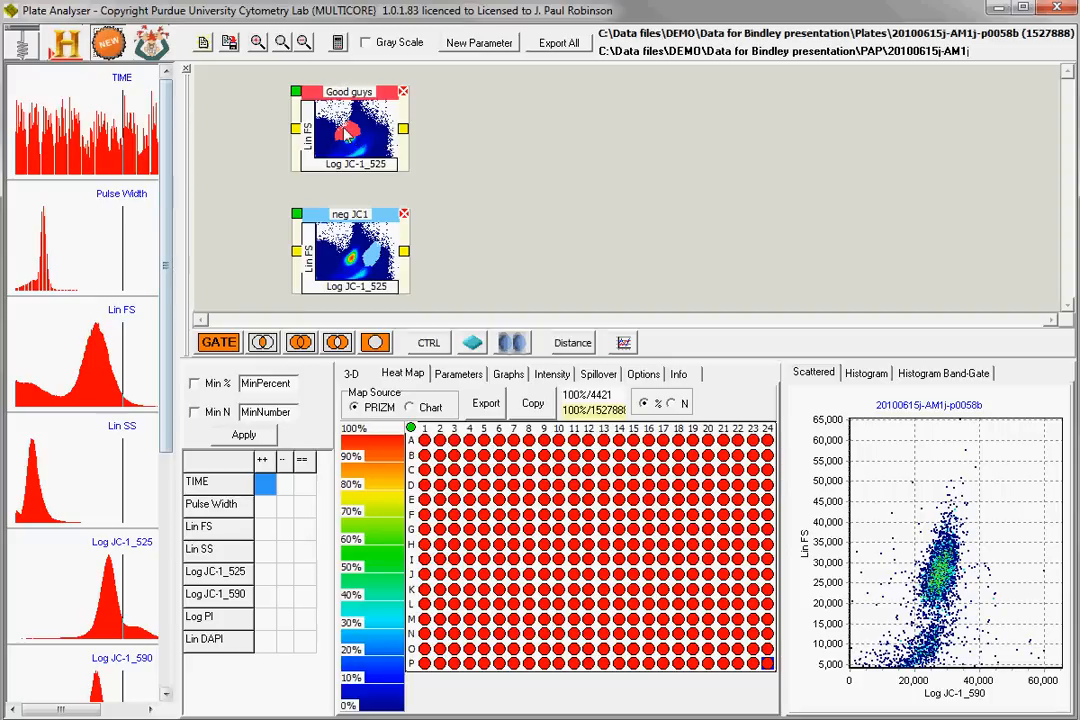
pyautogui.moveTo(362, 252); pyautogui.dragTo(361, 260)
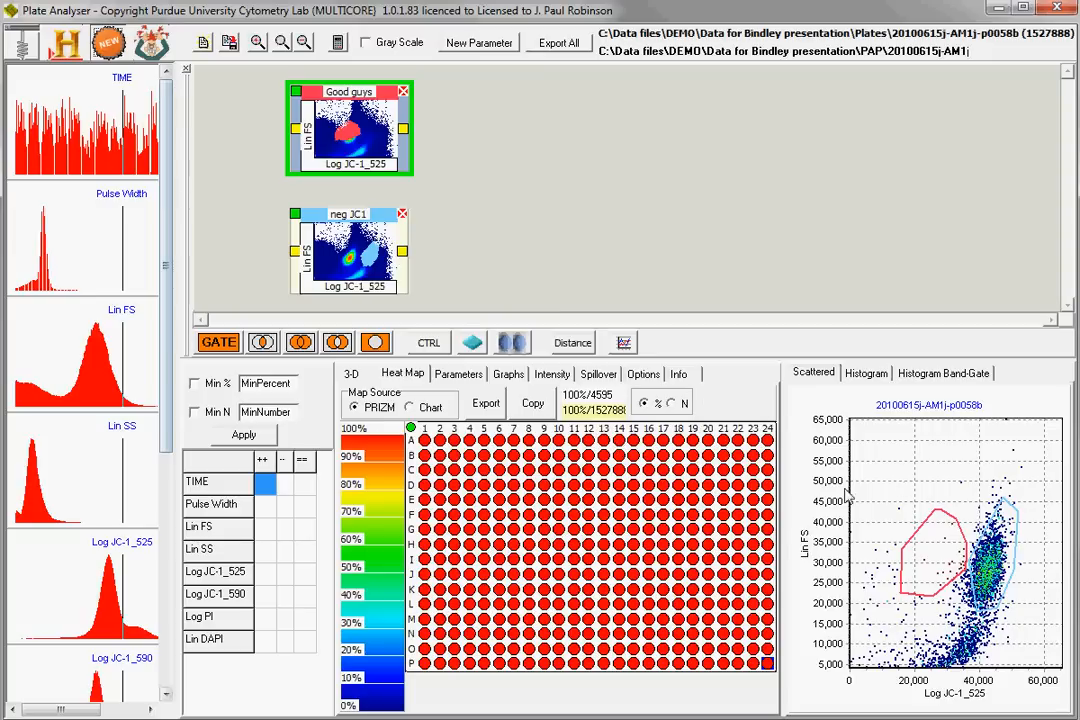
# Step: Display the gated populations as a histogram of Log JC-1_525
pyautogui.click(866, 374)
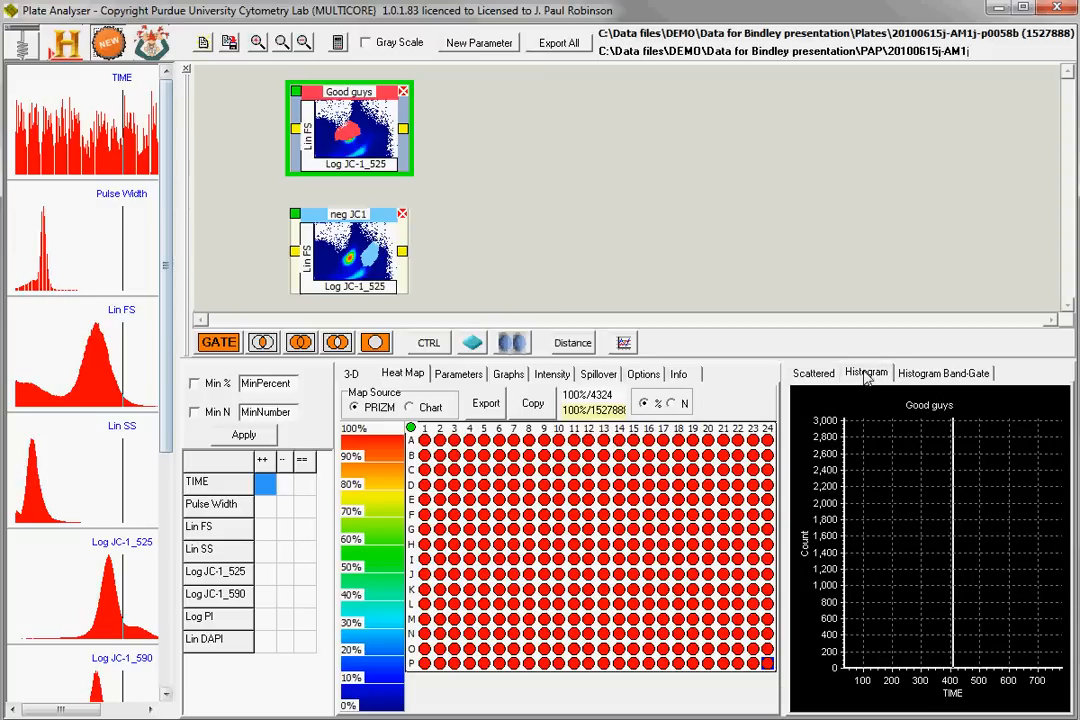
pyautogui.click(955, 697)
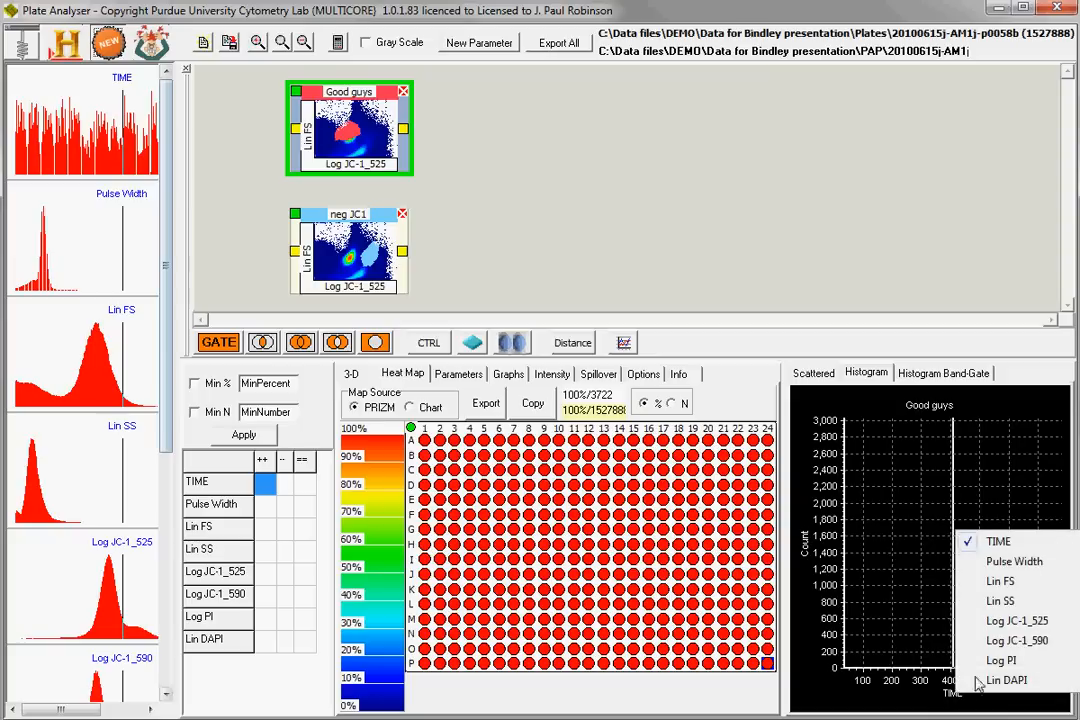
pyautogui.click(1017, 622)
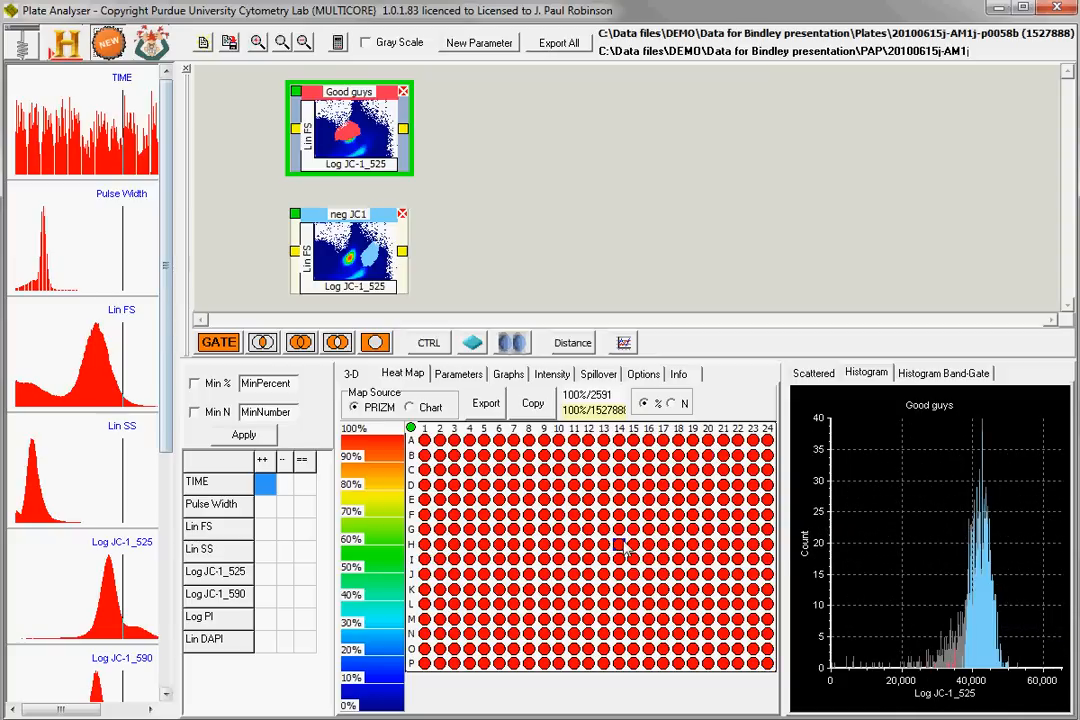
# Step: Compare the Log JC-1_525 histograms of wells F19 to G22, well P23, and wells O24 and P24
pyautogui.moveTo(688, 510); pyautogui.dragTo(744, 536)
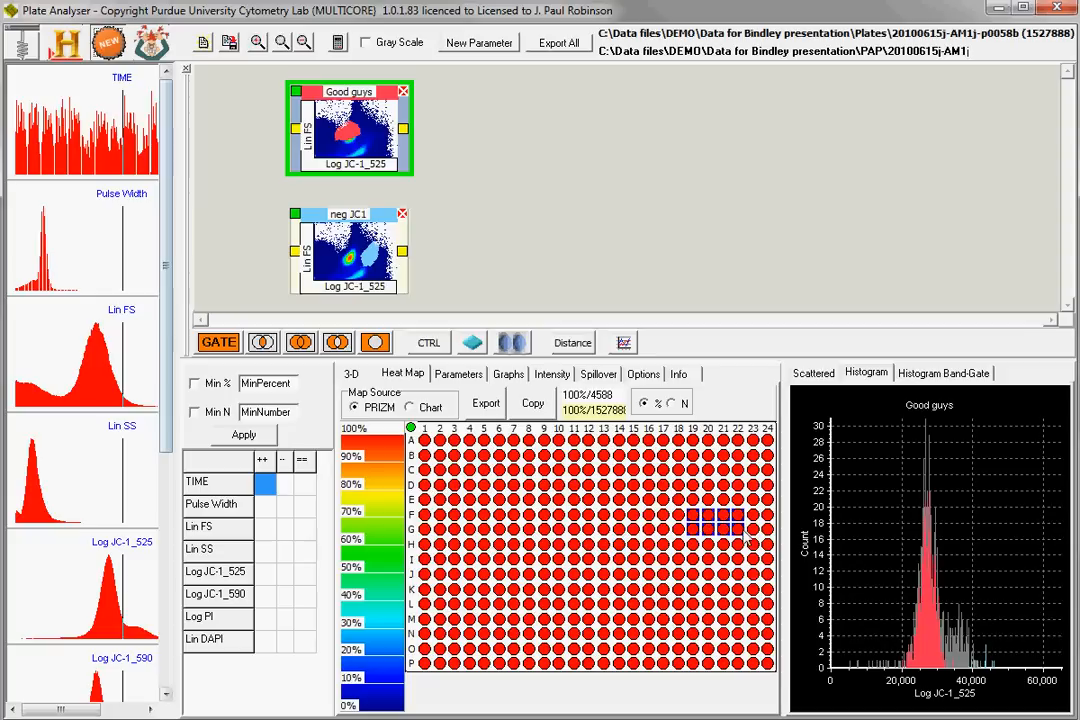
pyautogui.moveTo(767, 603); pyautogui.dragTo(770, 652)
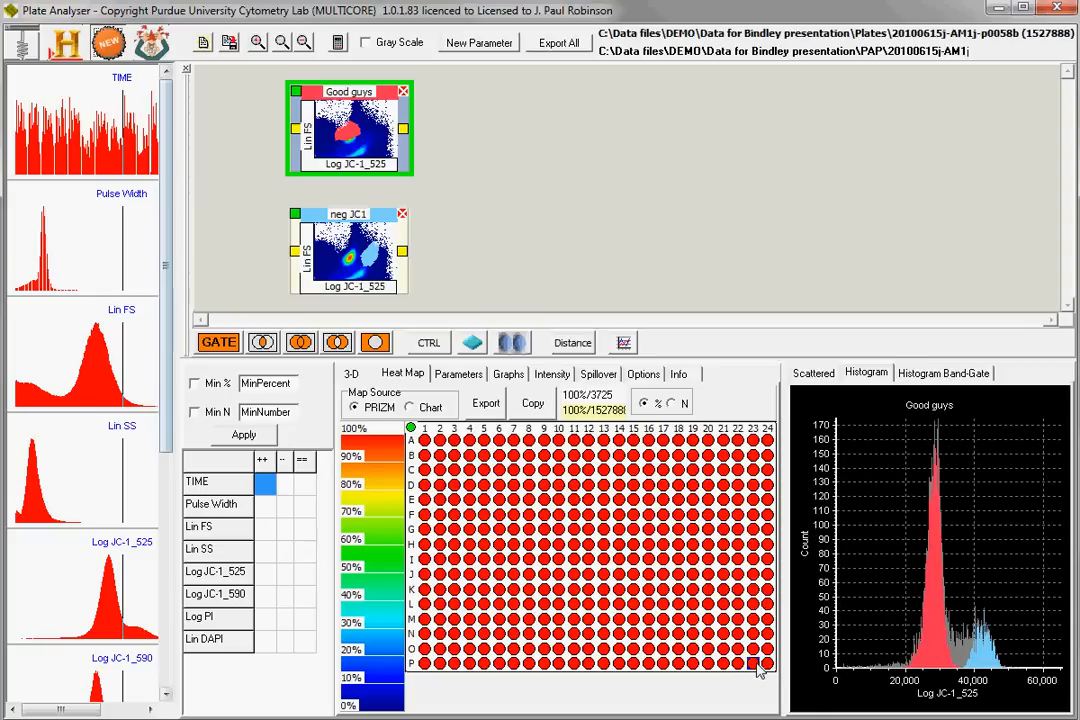
pyautogui.click(754, 664)
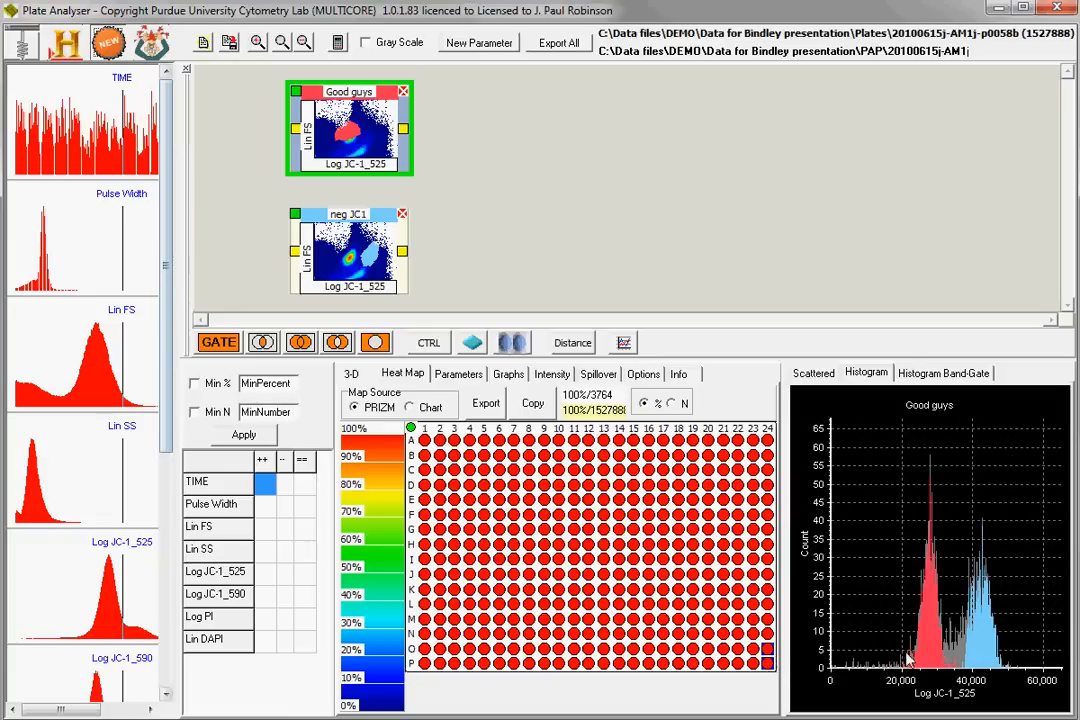
pyautogui.click(768, 650)
pyautogui.click(767, 663)
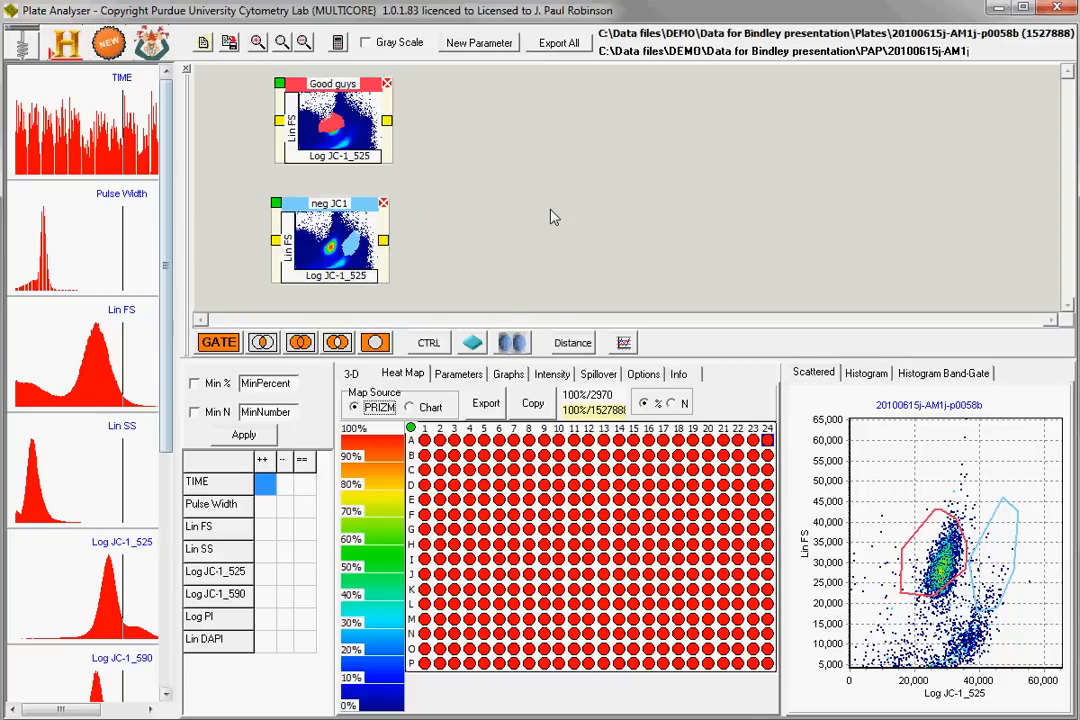
# Step: Map the Log JC-1_525 positive cells across the plate and create a drug block from wells A3 to A12
pyautogui.click(264, 574)
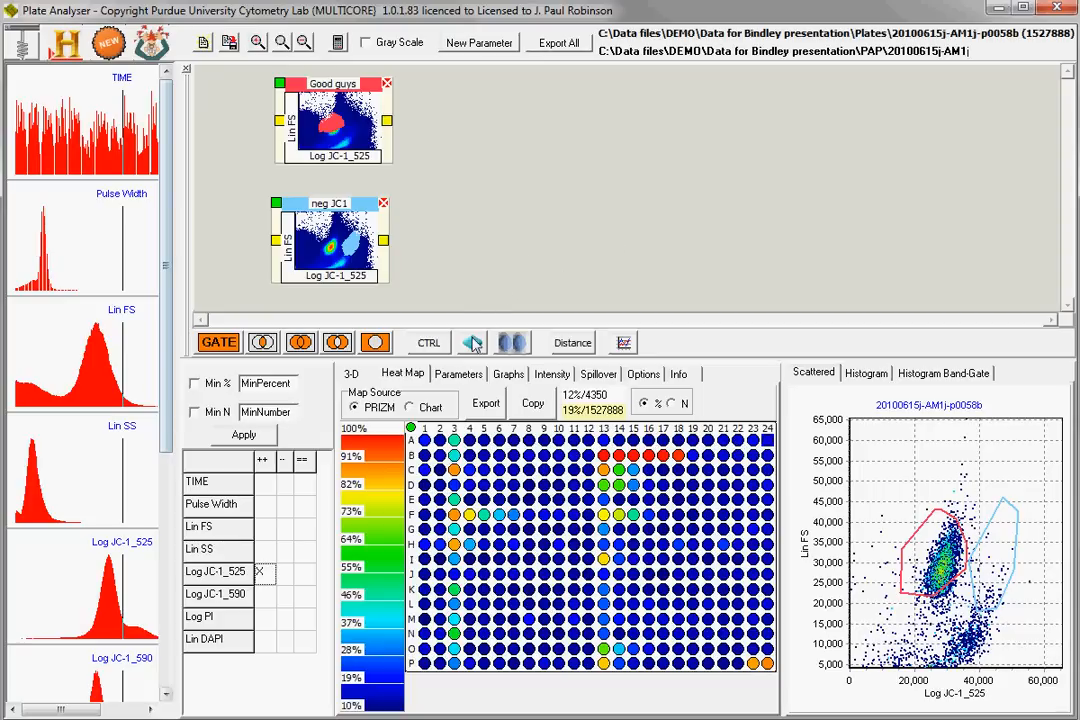
pyautogui.moveTo(453, 439); pyautogui.dragTo(588, 452)
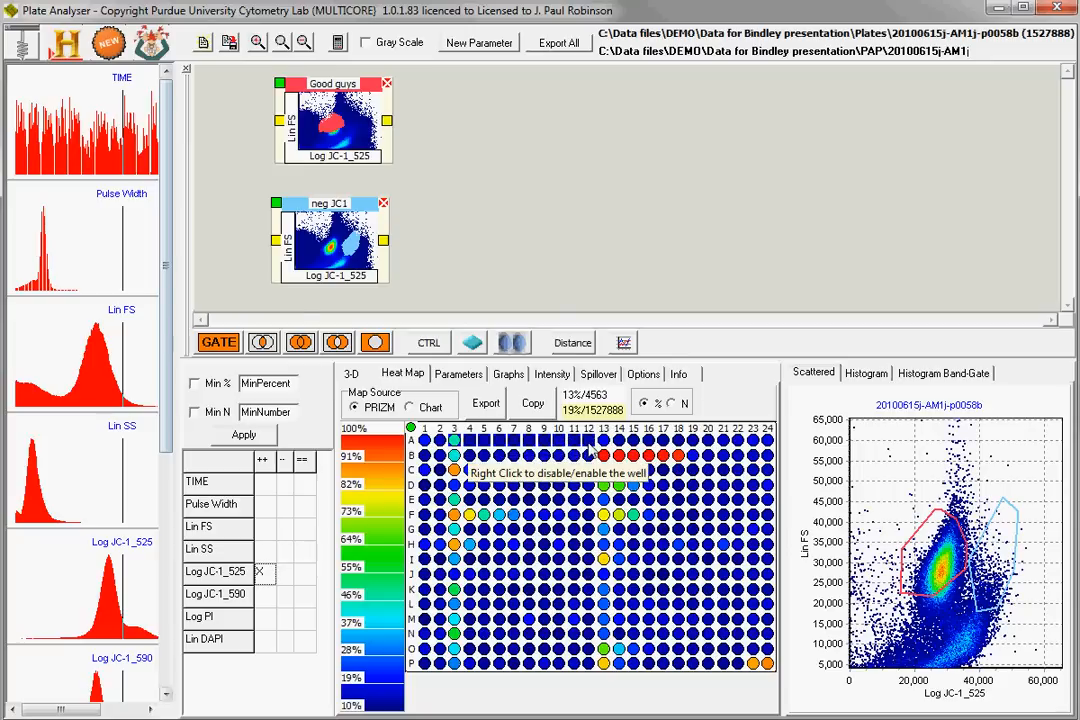
pyautogui.click(475, 344)
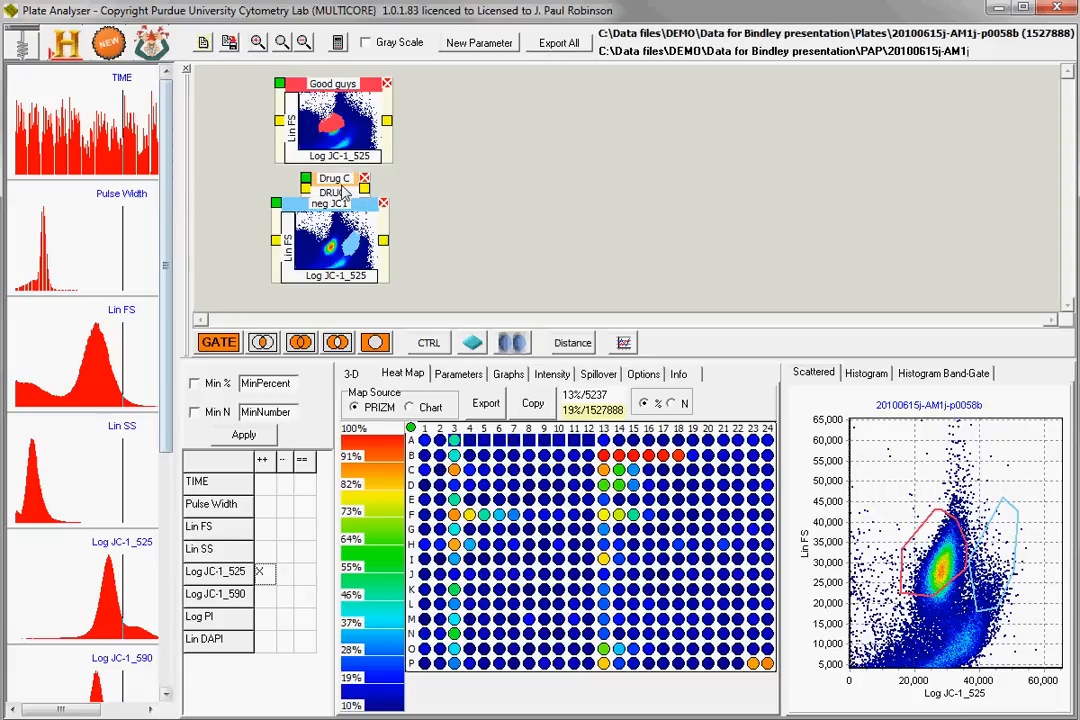
# Step: Place the Drug C block beside the gates, connect Good guys to it, and display its dose-response curve
pyautogui.moveTo(343, 193); pyautogui.dragTo(588, 153)
pyautogui.moveTo(388, 120); pyautogui.dragTo(549, 148)
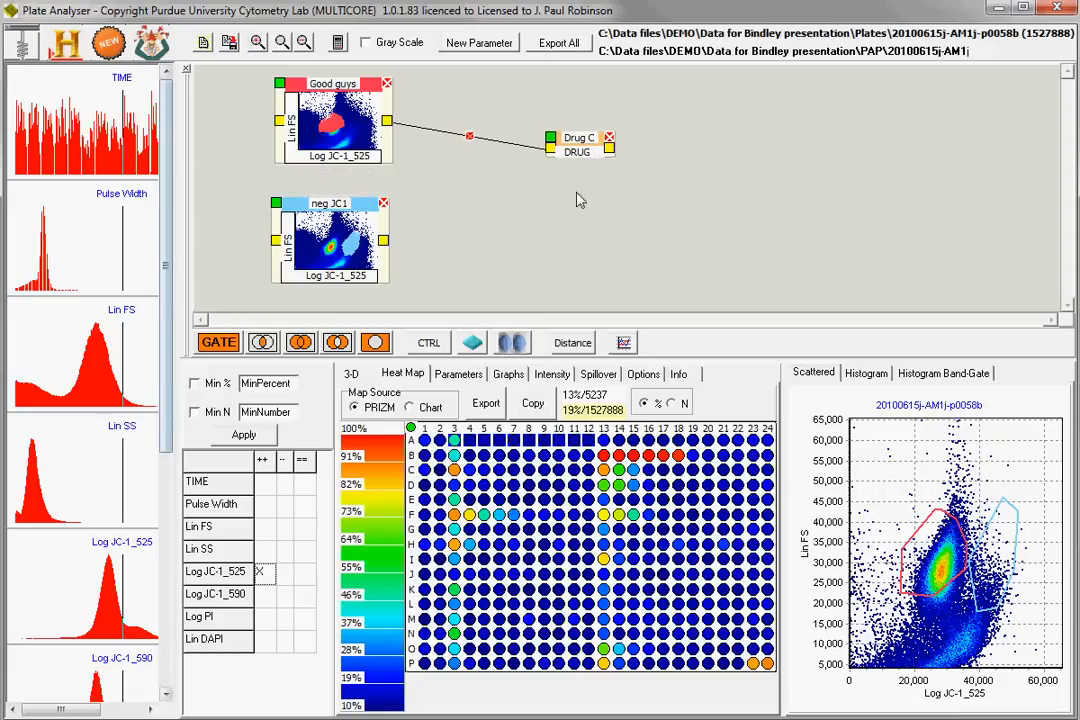
pyautogui.click(508, 374)
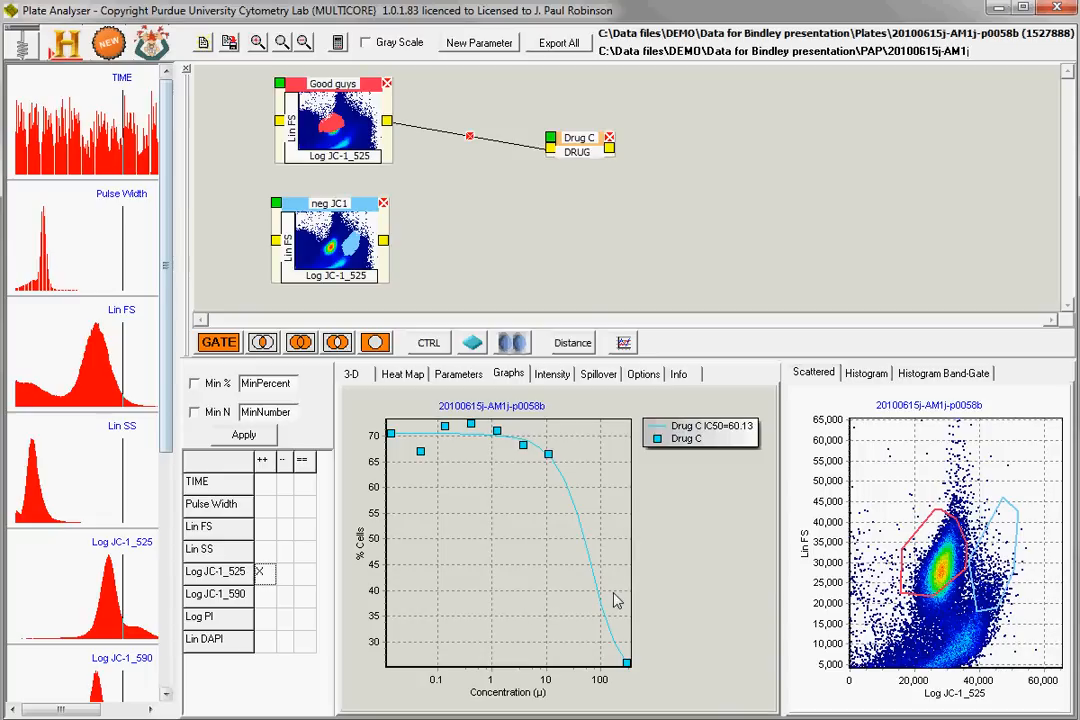
pyautogui.moveTo(585, 152); pyautogui.dragTo(585, 132)
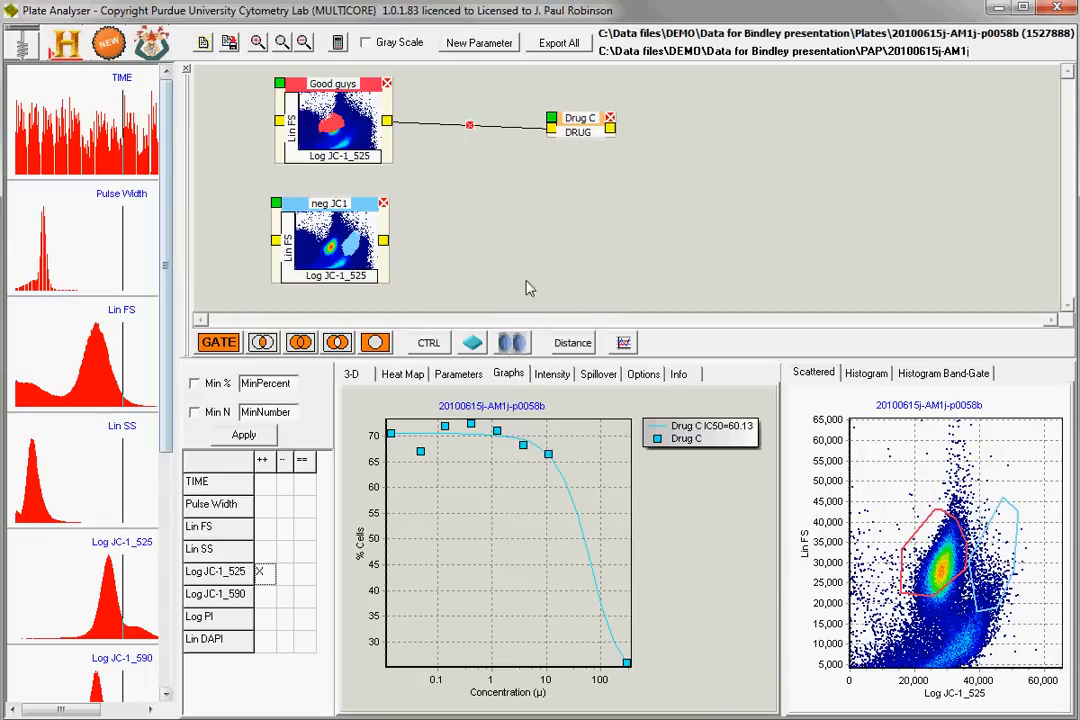
# Step: Review the IC50 computation options and the plate's concentration table, then return to the heat map
pyautogui.click(638, 375)
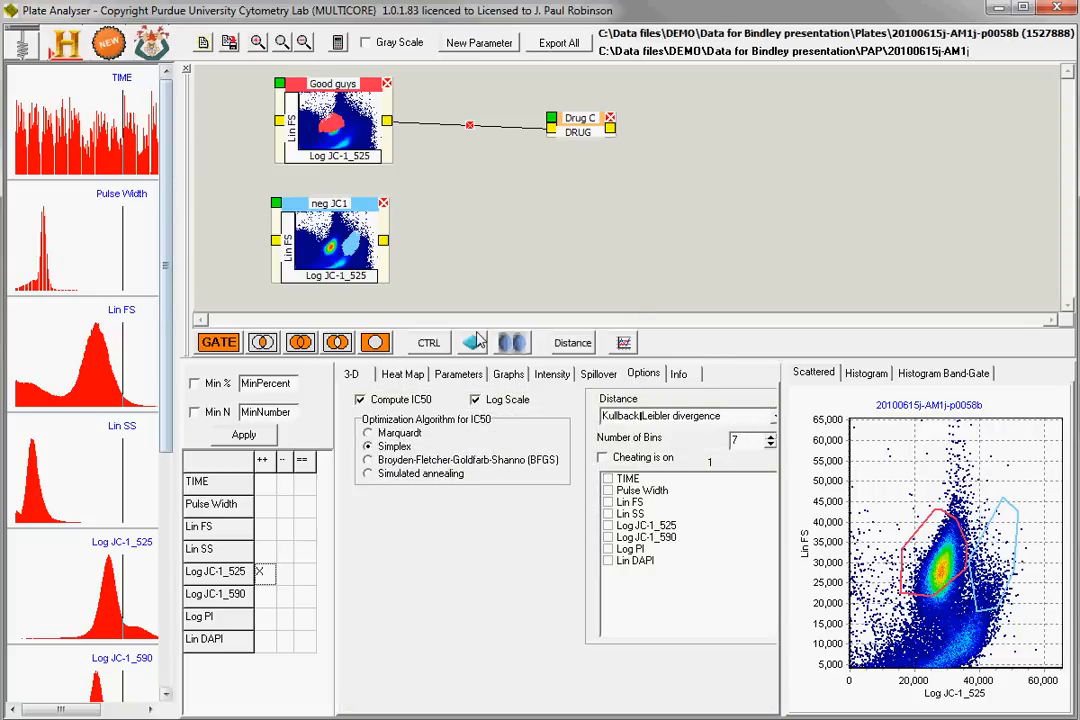
pyautogui.click(462, 374)
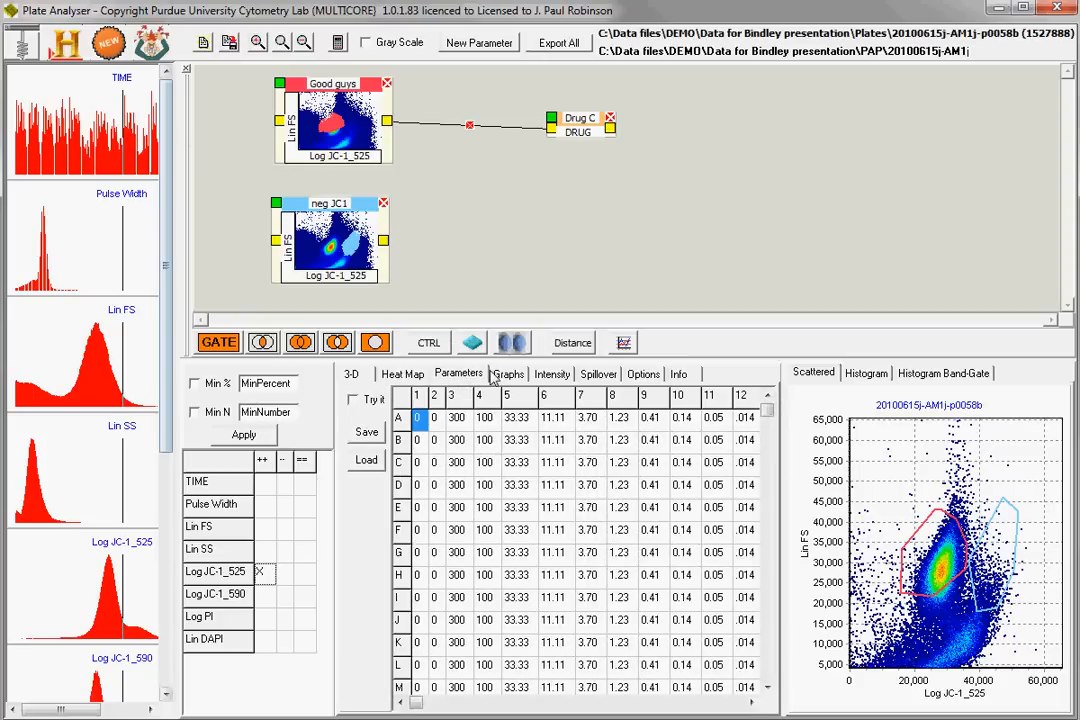
pyautogui.click(402, 373)
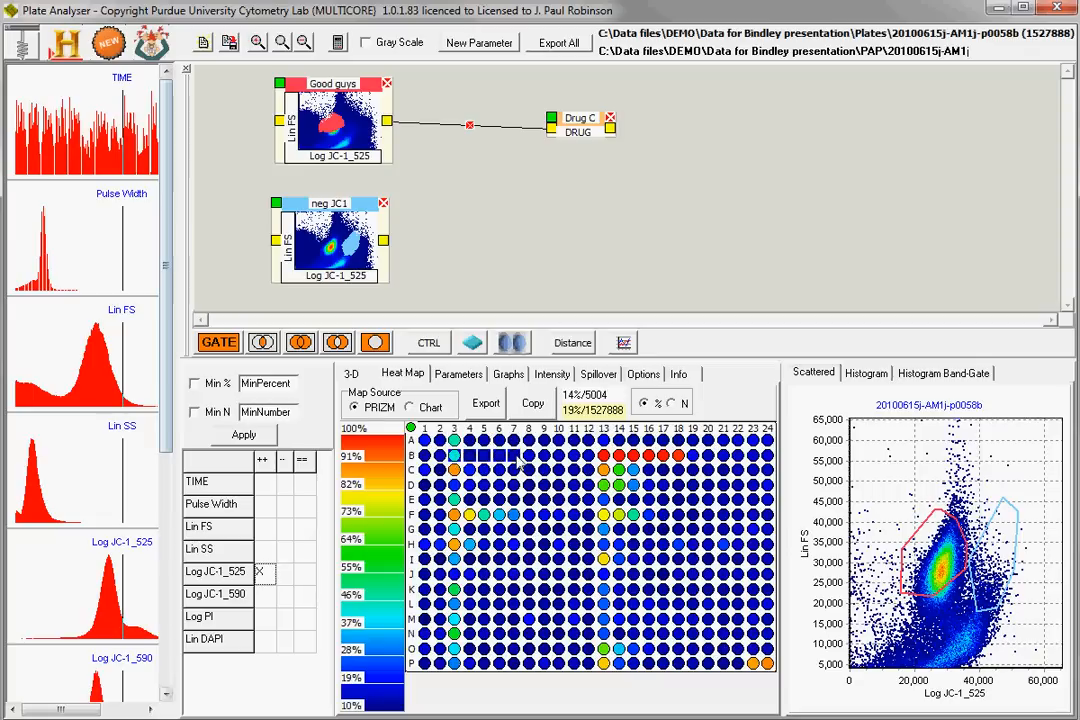
# Step: Create a drug block from wells B3 to B12, place it below Drug C, and connect Good guys to it
pyautogui.click(472, 343)
pyautogui.moveTo(323, 196); pyautogui.dragTo(582, 174)
pyautogui.moveTo(334, 112); pyautogui.dragTo(563, 187)
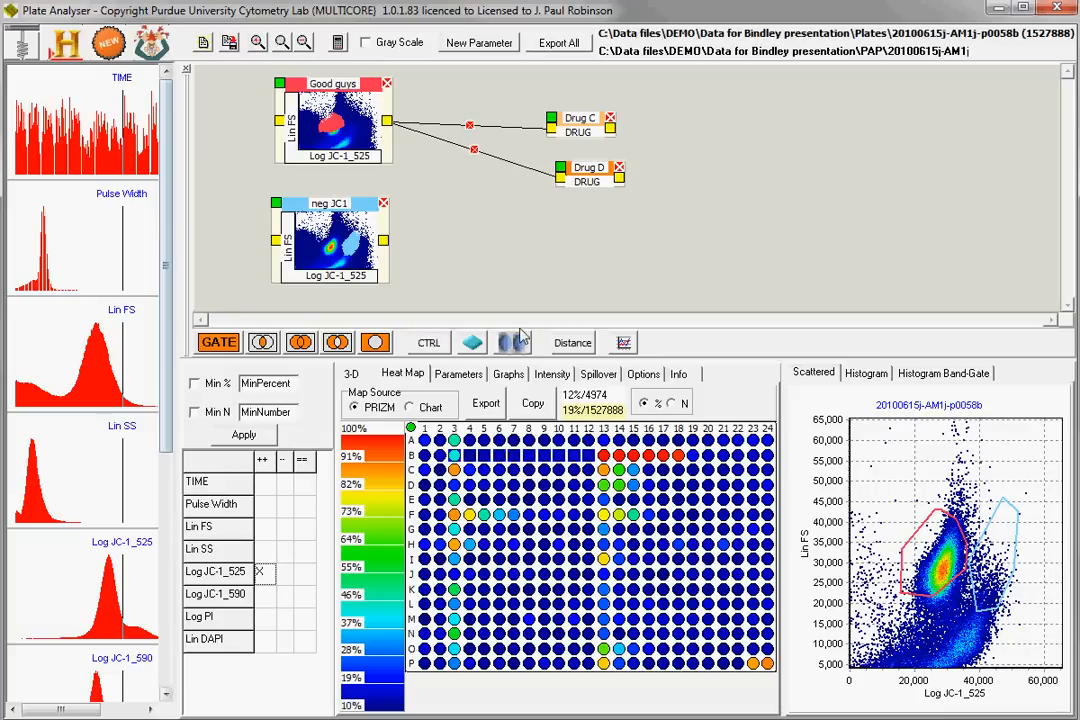
# Step: Display Drug D's dose-response curve and move the Drug C block higher, away from Drug D
pyautogui.click(509, 373)
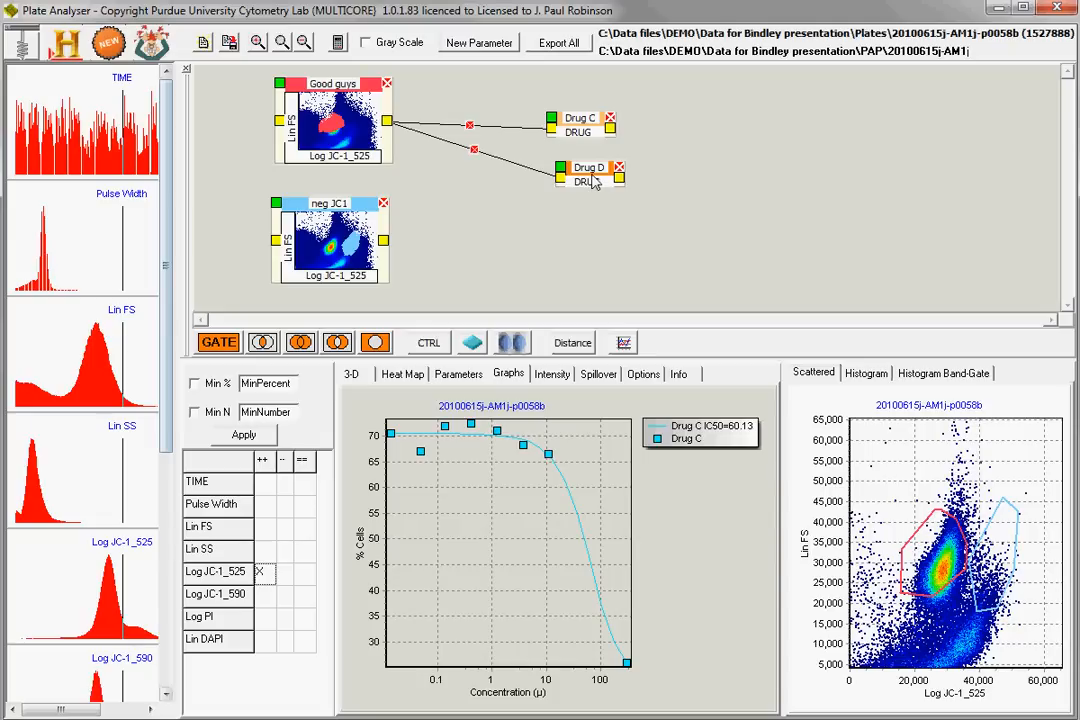
pyautogui.moveTo(593, 181); pyautogui.dragTo(592, 171)
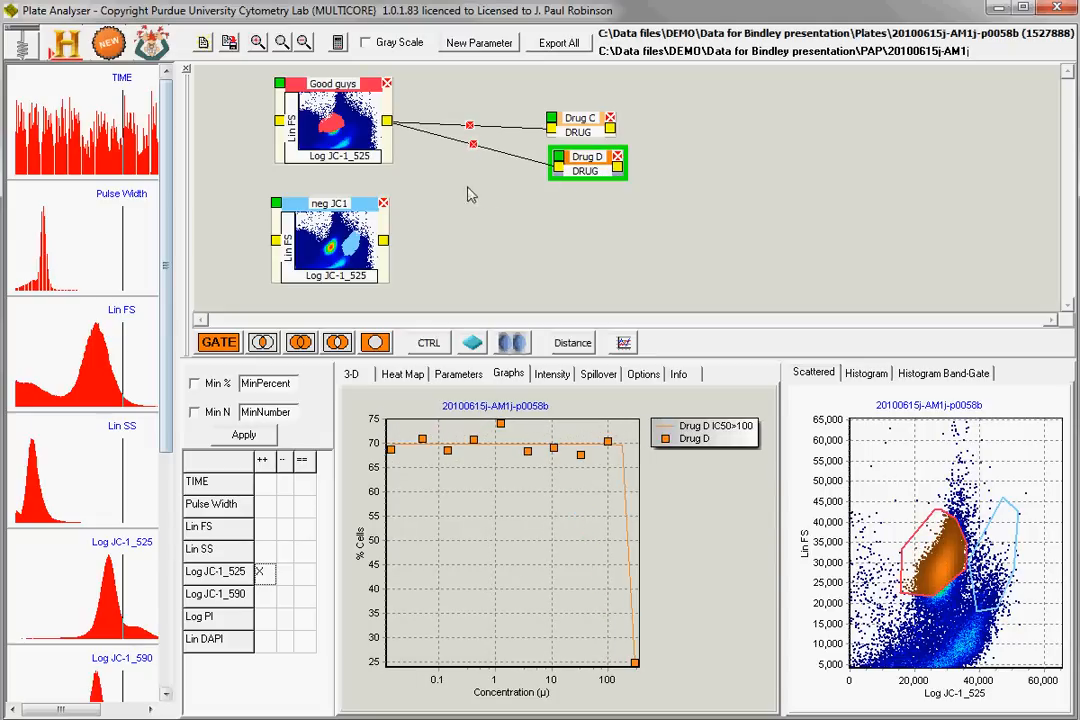
pyautogui.moveTo(583, 125)
pyautogui.mouseDown()
pyautogui.moveTo(566, 117)
pyautogui.moveTo(604, 103)
pyautogui.moveTo(587, 108)
pyautogui.mouseUp()
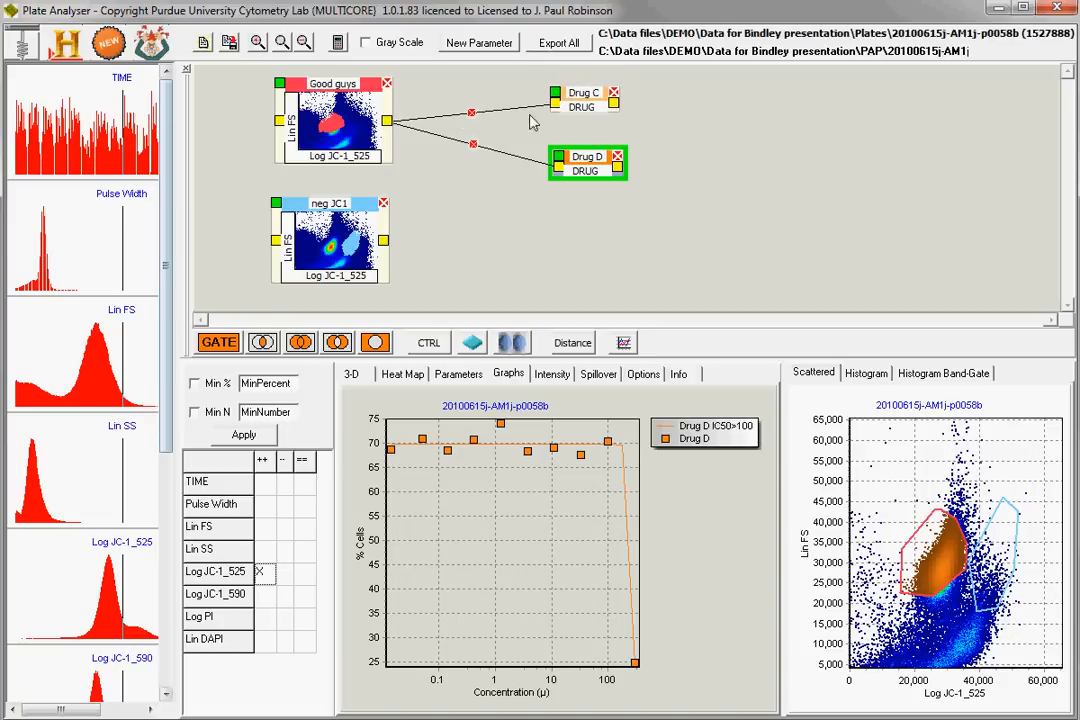
# Step: Add a plot block beyond the drug blocks, connect Drug C and Drug D to it, and display their combined dose-response curves
pyautogui.click(624, 345)
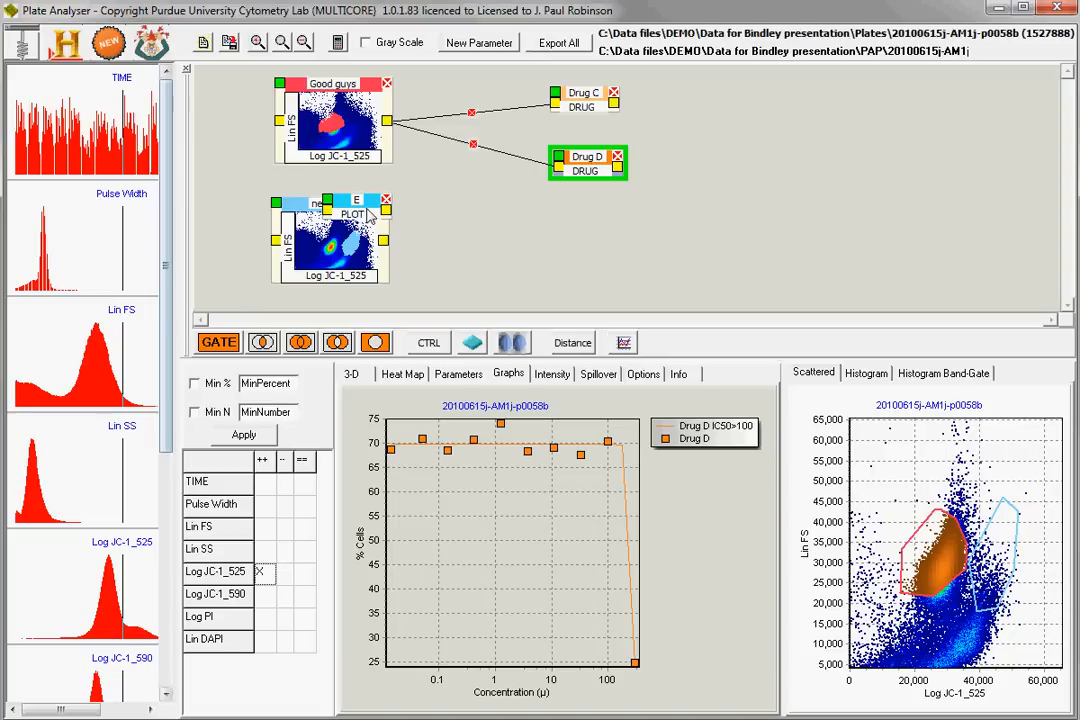
pyautogui.moveTo(386, 207); pyautogui.dragTo(754, 132)
pyautogui.moveTo(615, 104); pyautogui.dragTo(712, 135)
pyautogui.moveTo(618, 167); pyautogui.dragTo(712, 143)
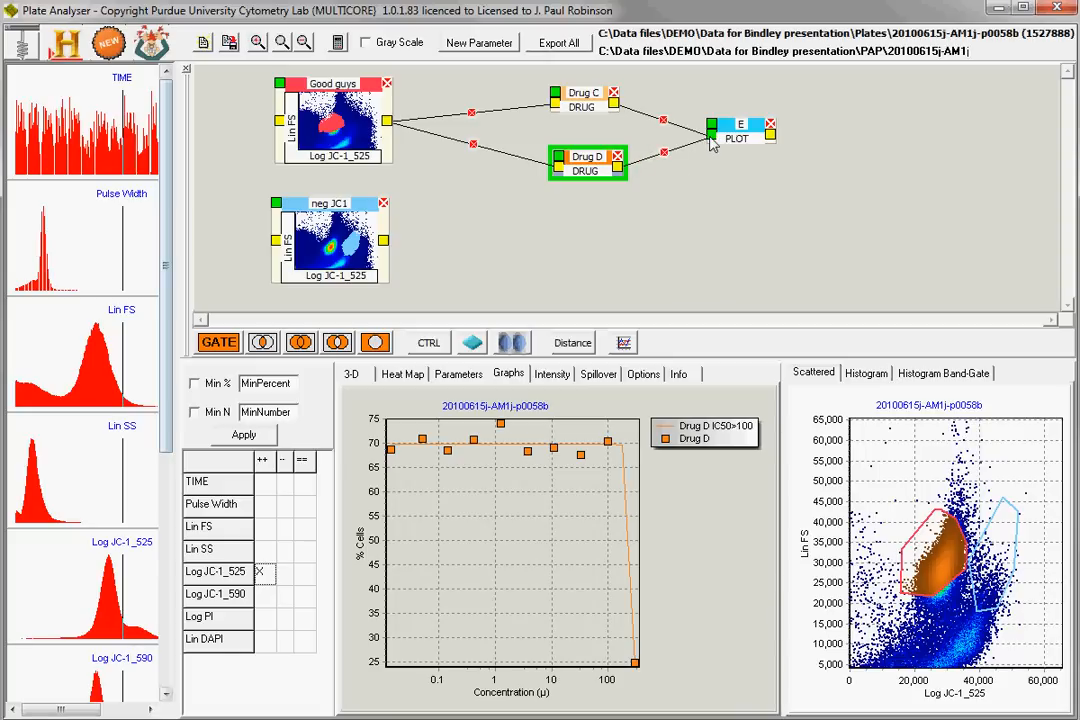
pyautogui.click(738, 138)
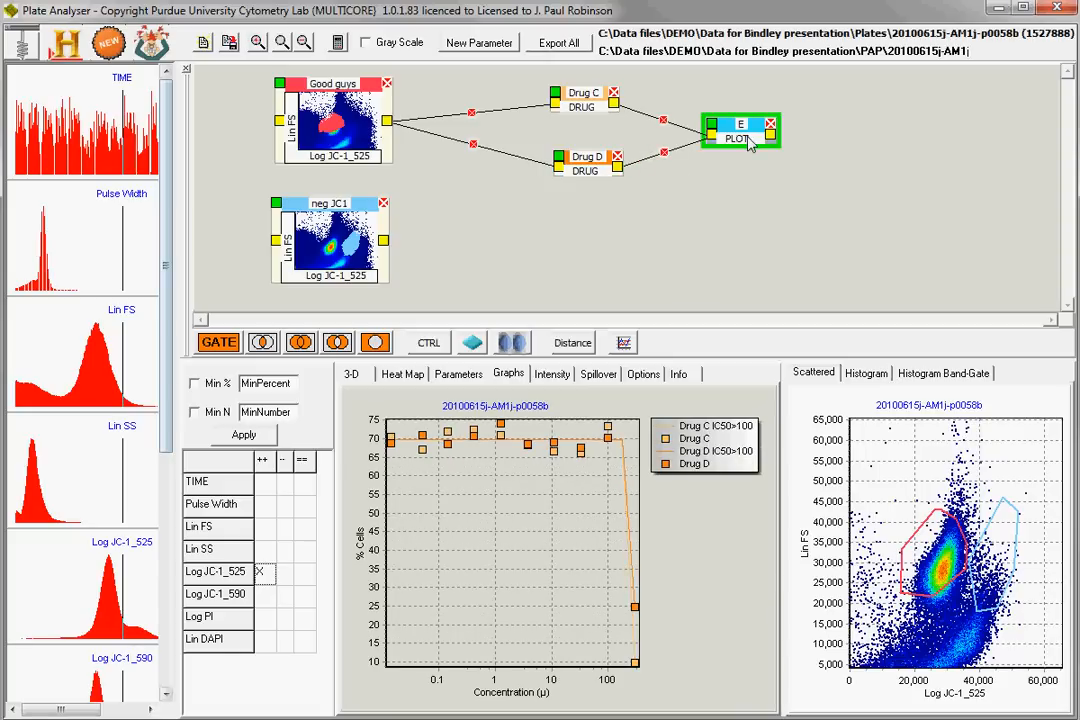
pyautogui.moveTo(748, 143); pyautogui.dragTo(751, 146)
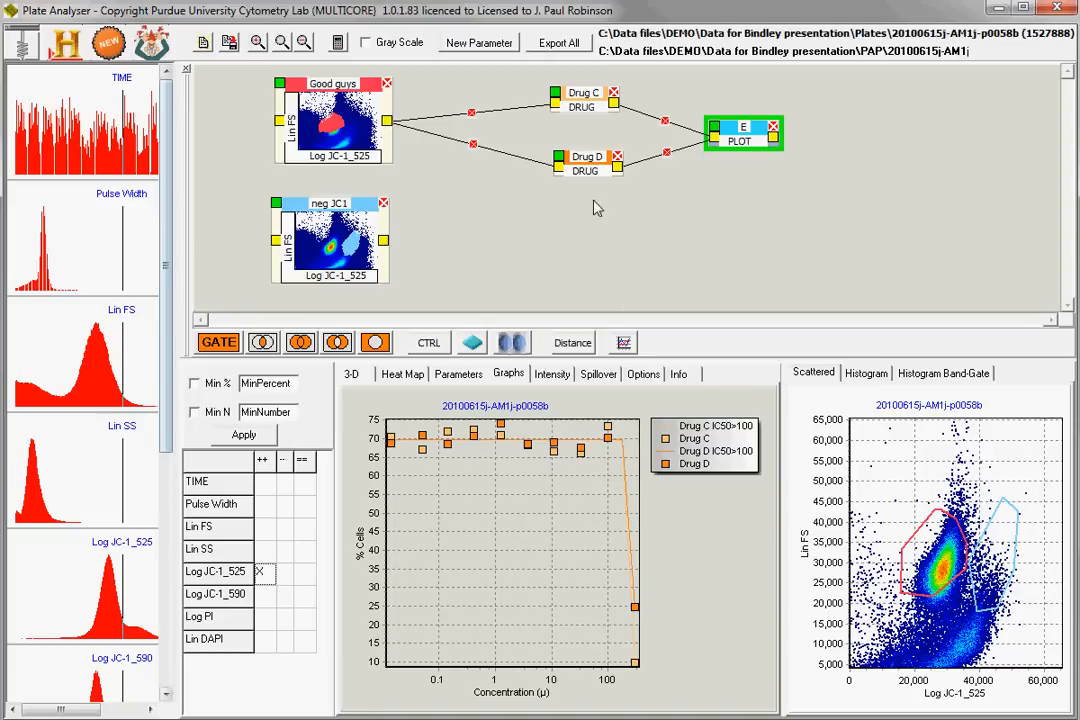
# Step: Change the Drug D block's color to red
pyautogui.doubleClick(574, 170)
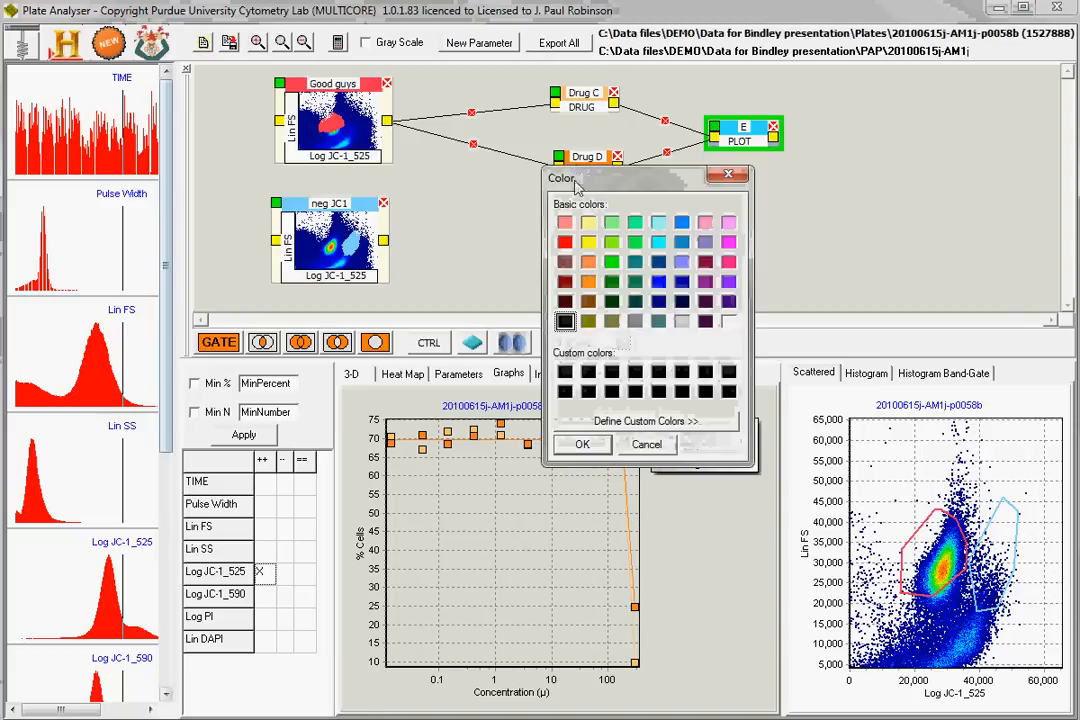
pyautogui.click(565, 243)
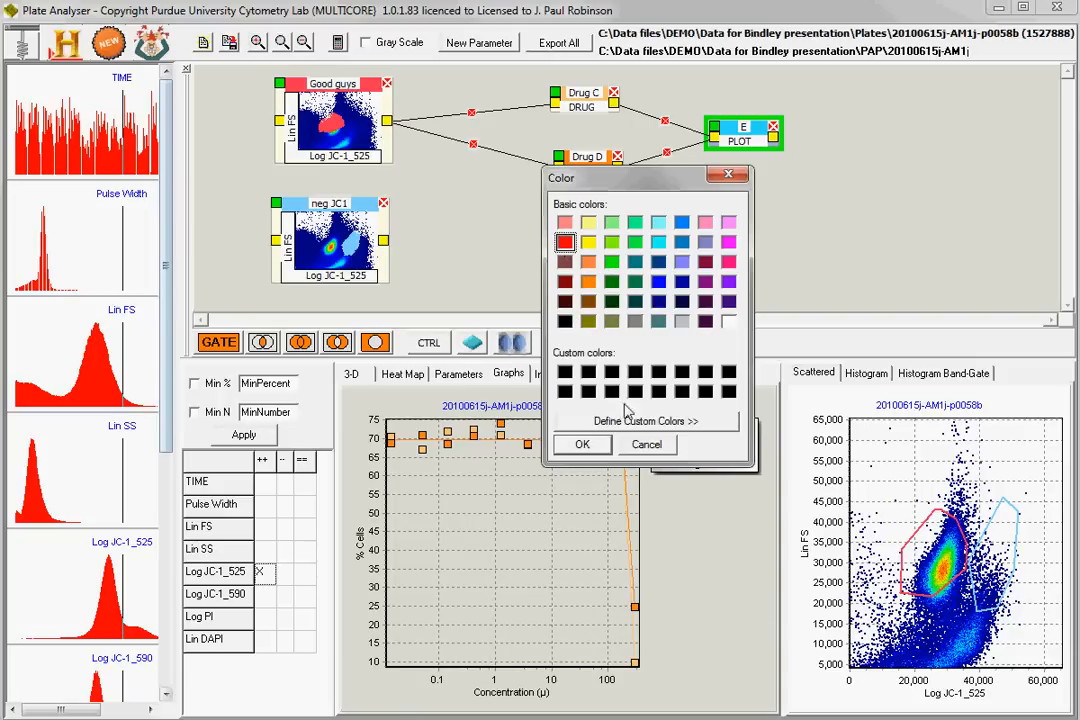
pyautogui.click(583, 445)
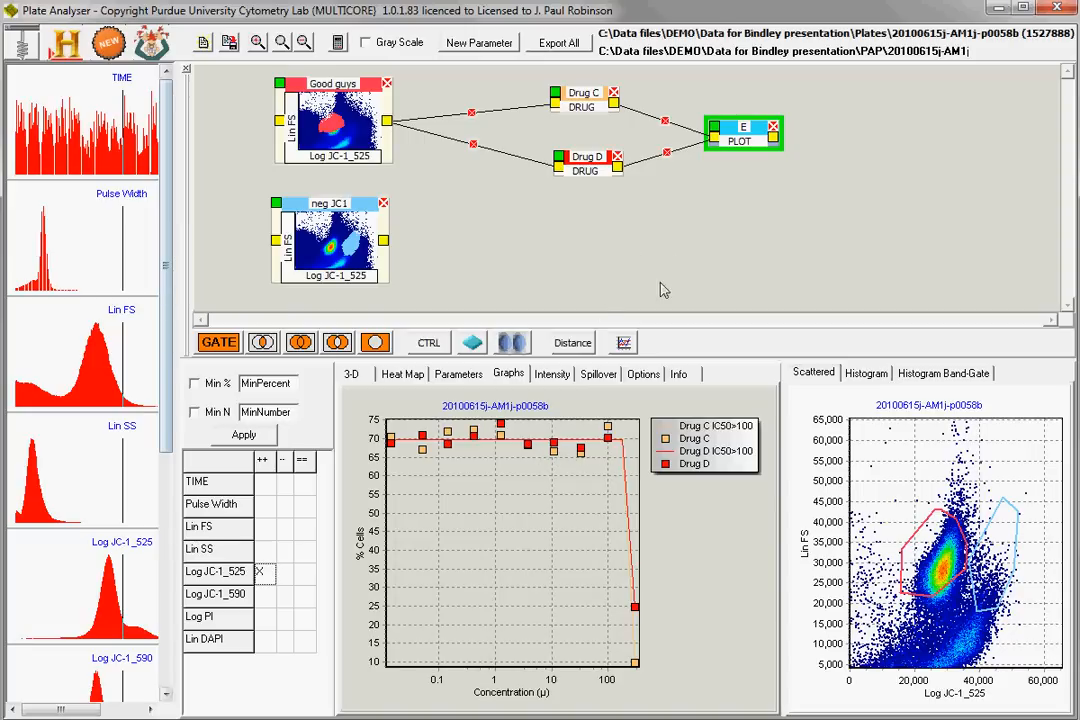
# Step: Move the two drug blocks closer to the Good guys gate, stacking Drug D directly under Drug C
pyautogui.moveTo(588, 170); pyautogui.dragTo(524, 149)
pyautogui.moveTo(584, 93); pyautogui.dragTo(521, 86)
pyautogui.moveTo(528, 133); pyautogui.dragTo(530, 116)
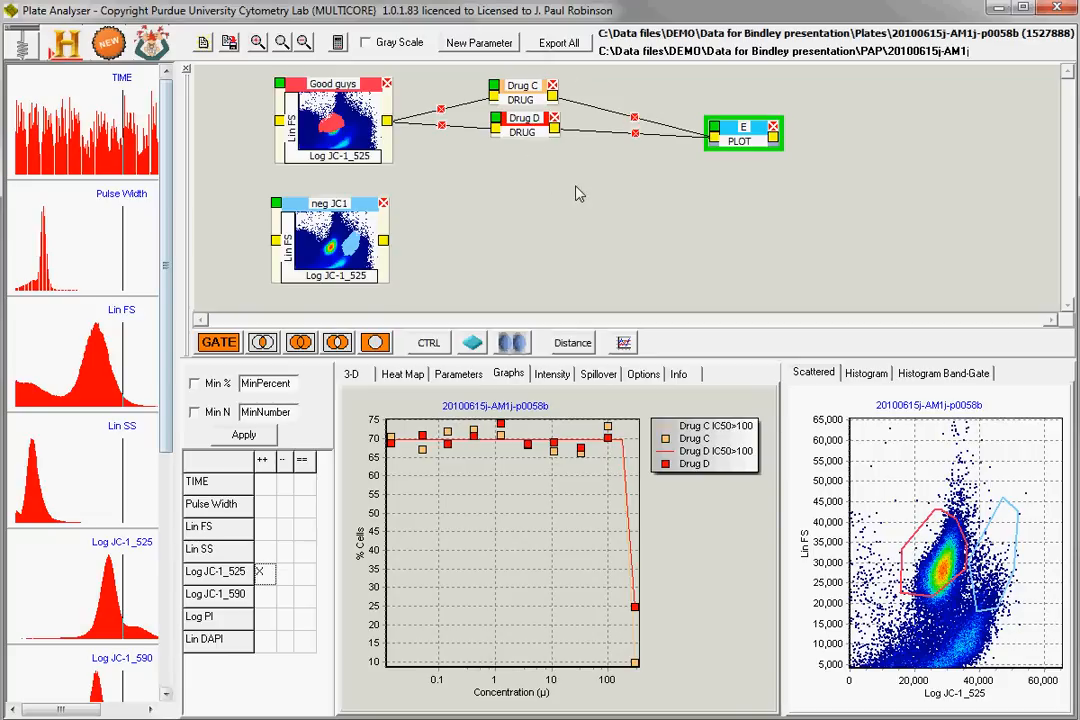
# Step: Create a drug block from wells C3 to D12, place it below Drug D, and connect Good guys to it
pyautogui.click(416, 375)
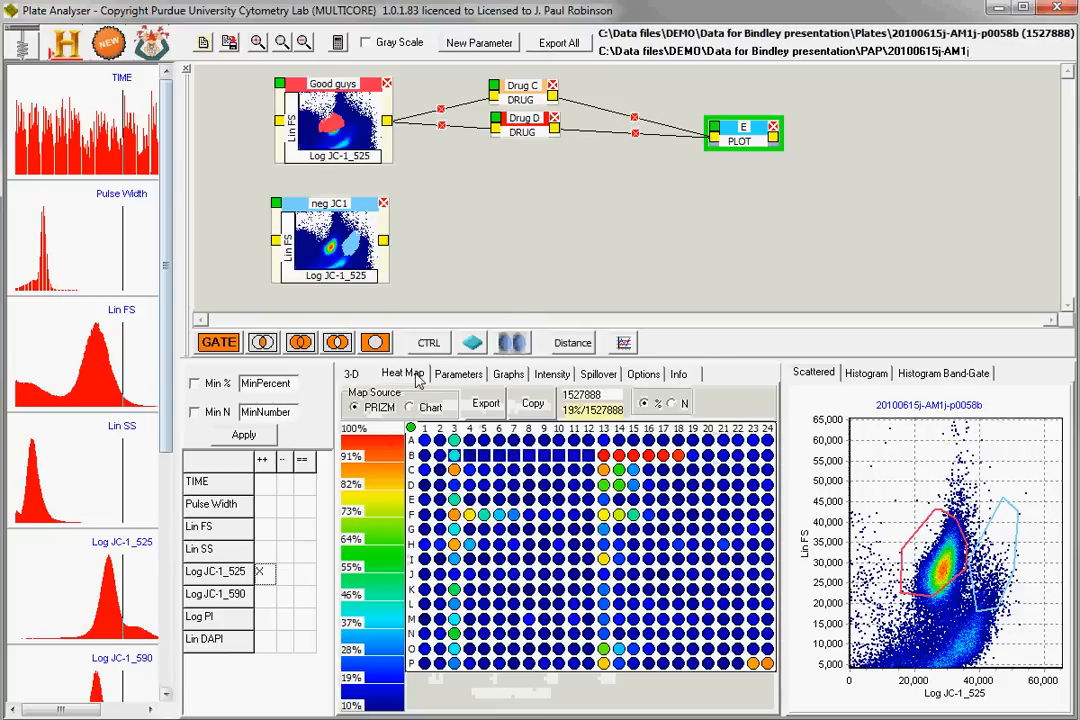
pyautogui.moveTo(476, 478); pyautogui.dragTo(398, 288)
pyautogui.moveTo(370, 227); pyautogui.dragTo(602, 222)
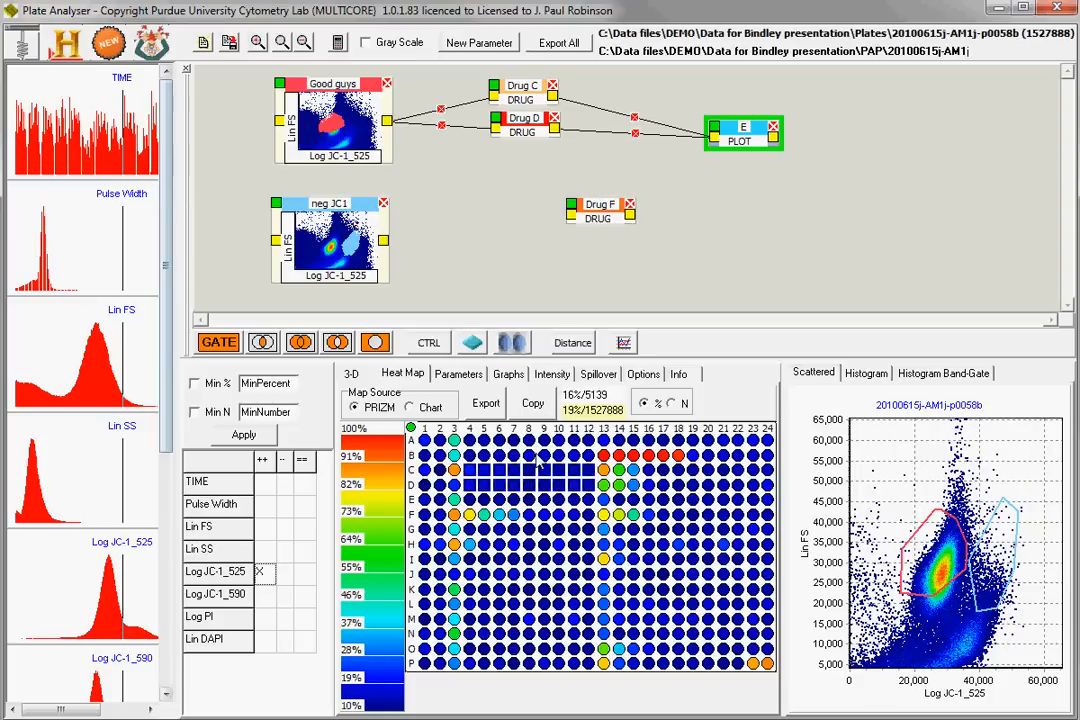
pyautogui.moveTo(622, 222); pyautogui.dragTo(608, 187)
pyautogui.moveTo(328, 108); pyautogui.dragTo(590, 193)
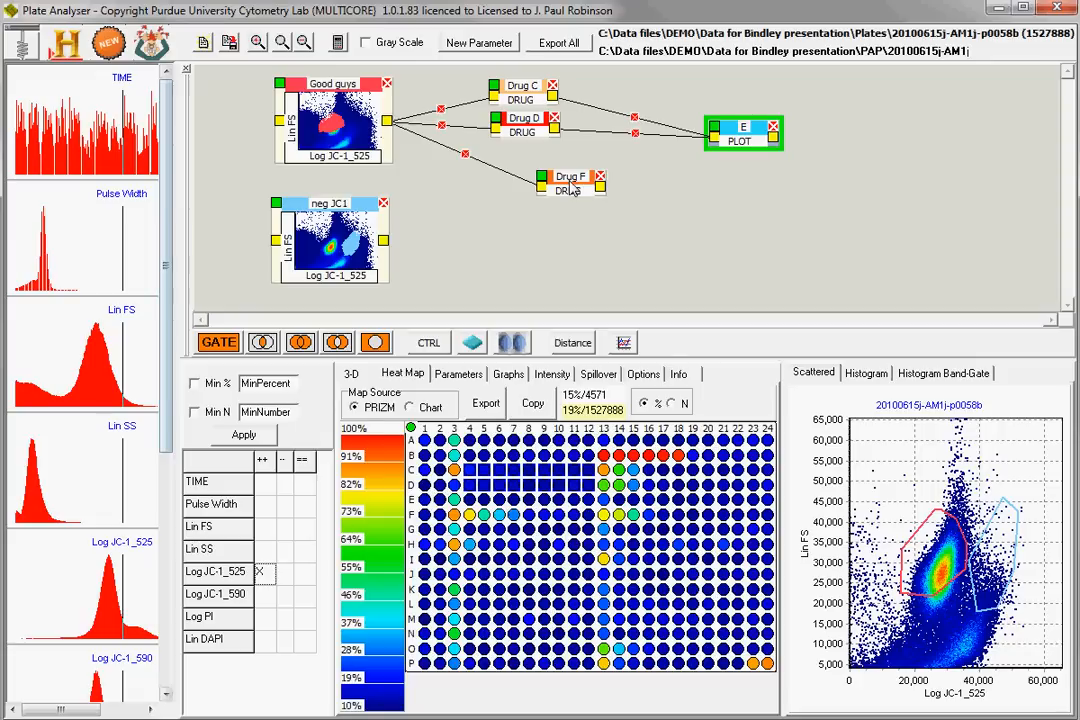
pyautogui.moveTo(577, 196); pyautogui.dragTo(577, 195)
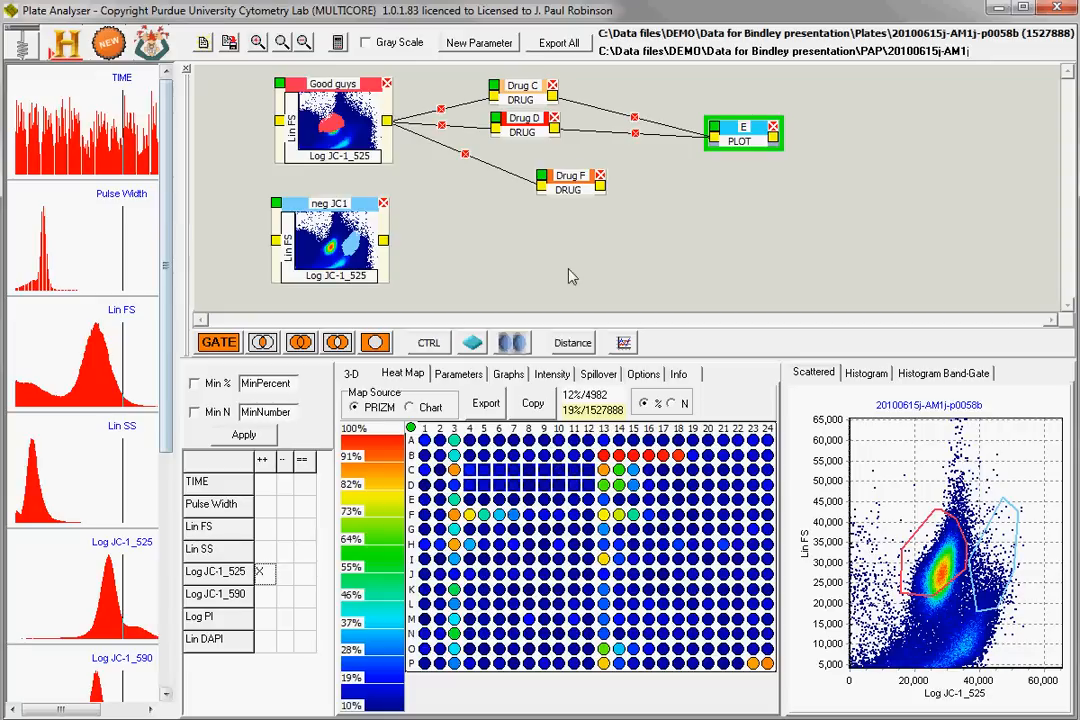
# Step: Display Drug F's dose-response curve and connect the Drug F block to plot block E
pyautogui.click(574, 199)
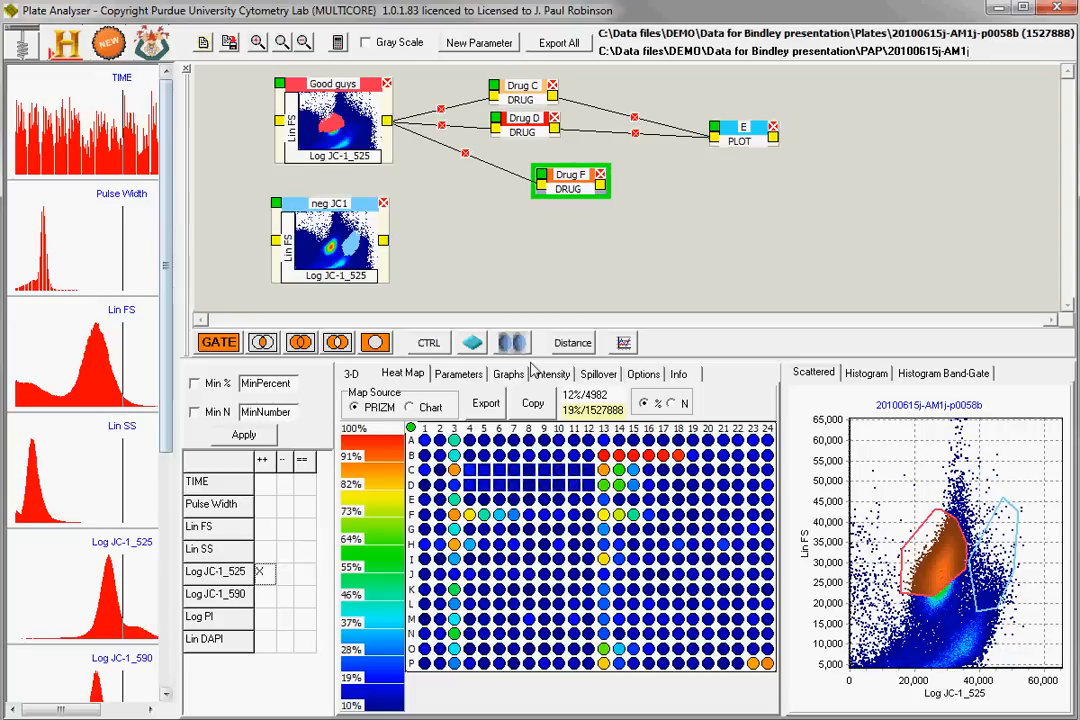
pyautogui.click(508, 378)
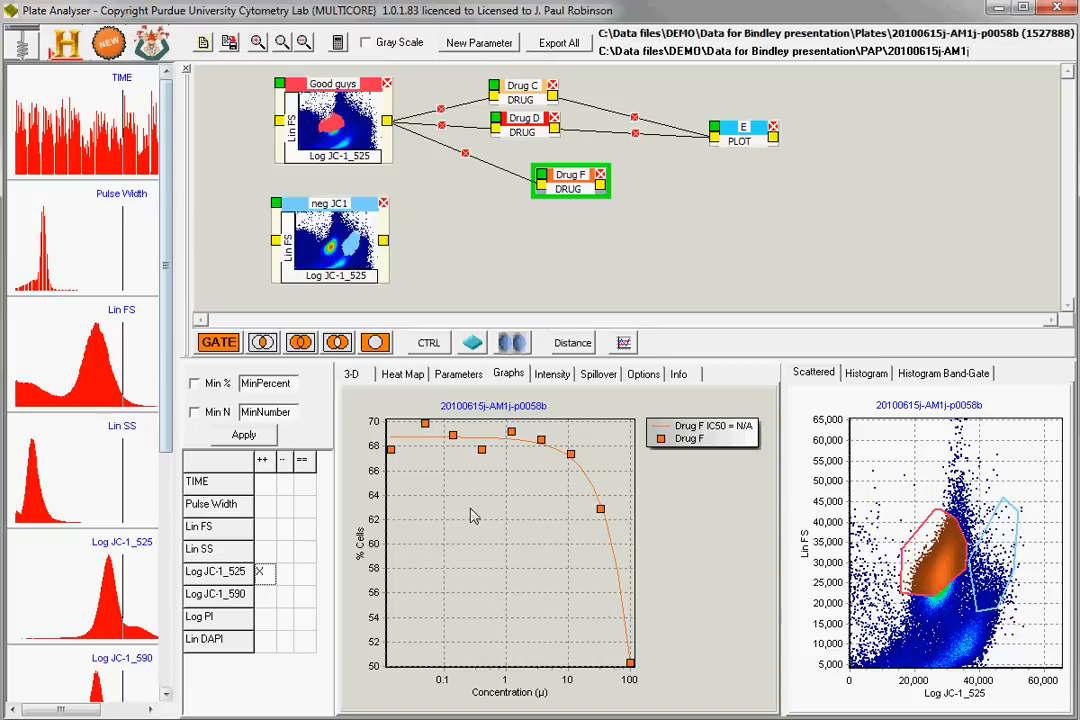
pyautogui.moveTo(601, 186); pyautogui.dragTo(714, 138)
pyautogui.moveTo(738, 140); pyautogui.dragTo(729, 141)
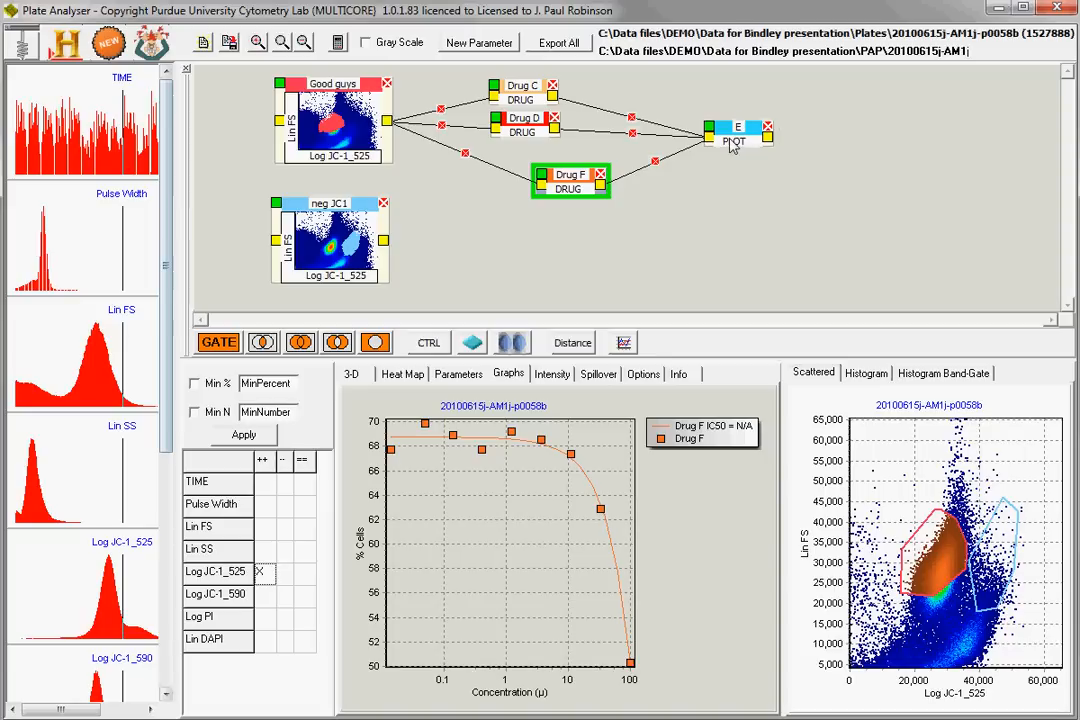
# Step: Display plot block E's combined dose-response curves and move the Drug F block directly under Drug D
pyautogui.click(733, 146)
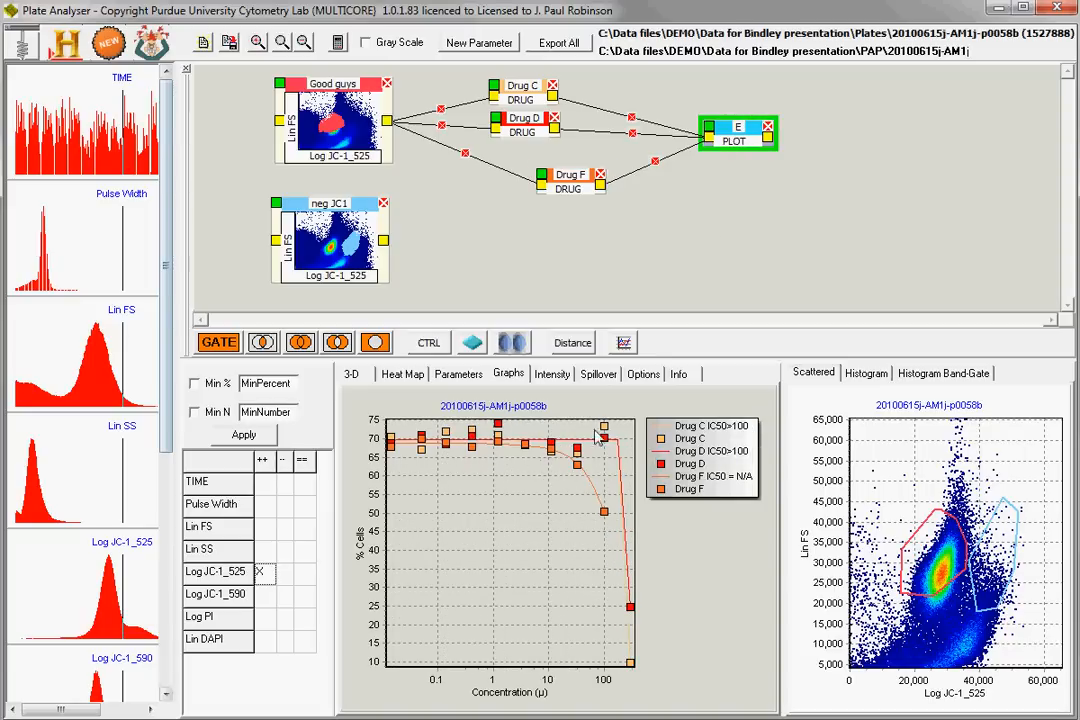
pyautogui.moveTo(584, 197); pyautogui.dragTo(546, 183)
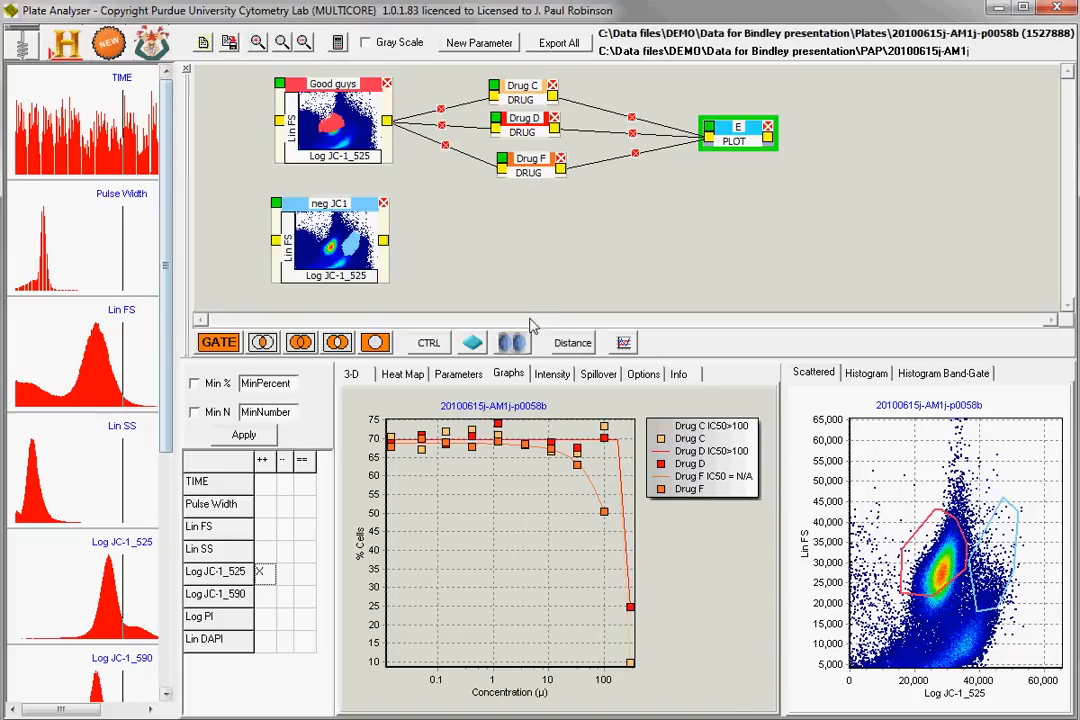
# Step: Create an empty multi-drug block, place it just below plot block E, and select it
pyautogui.moveTo(440, 295); pyautogui.dragTo(740, 235)
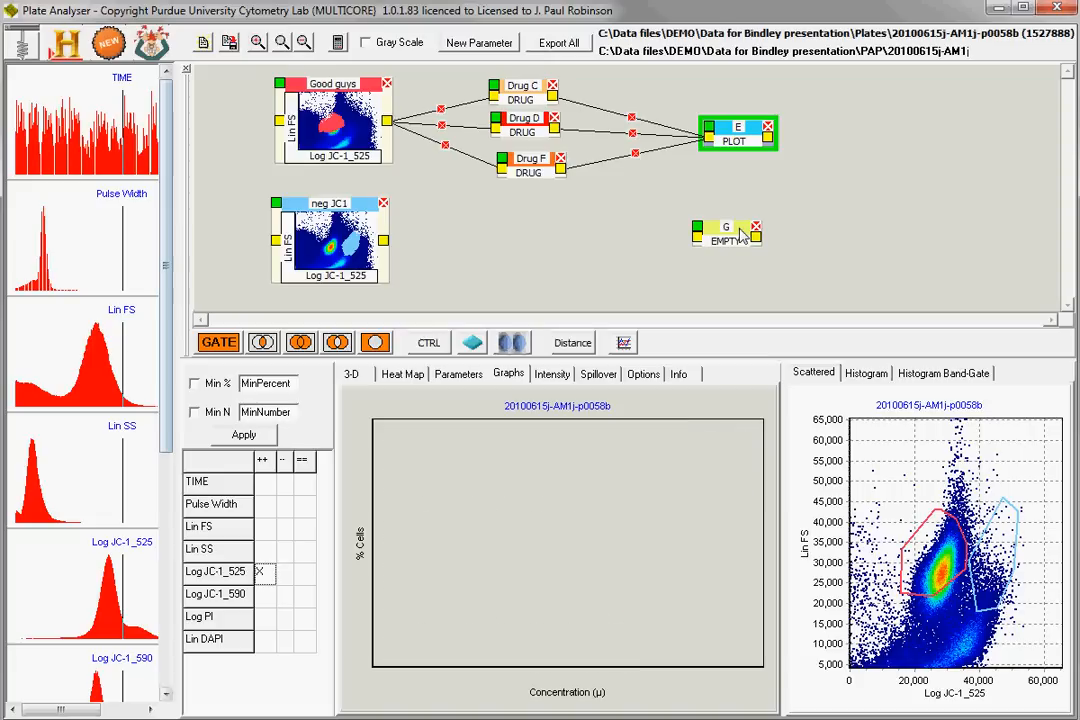
pyautogui.moveTo(734, 247); pyautogui.dragTo(735, 249)
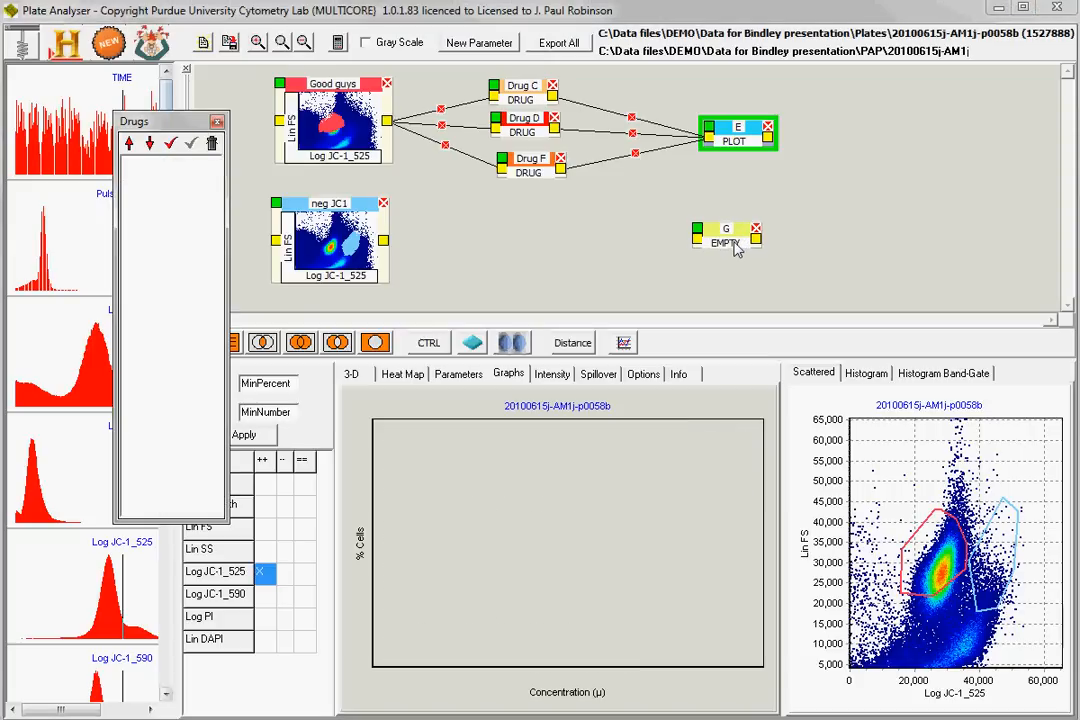
pyautogui.moveTo(738, 236); pyautogui.dragTo(773, 220)
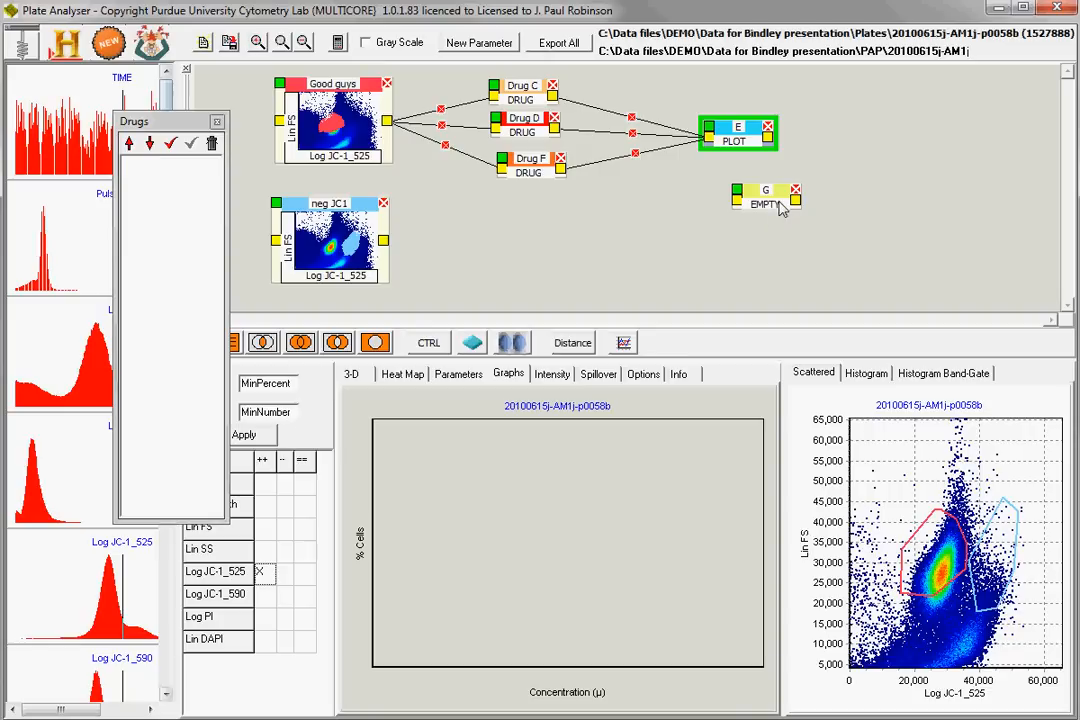
pyautogui.click(783, 207)
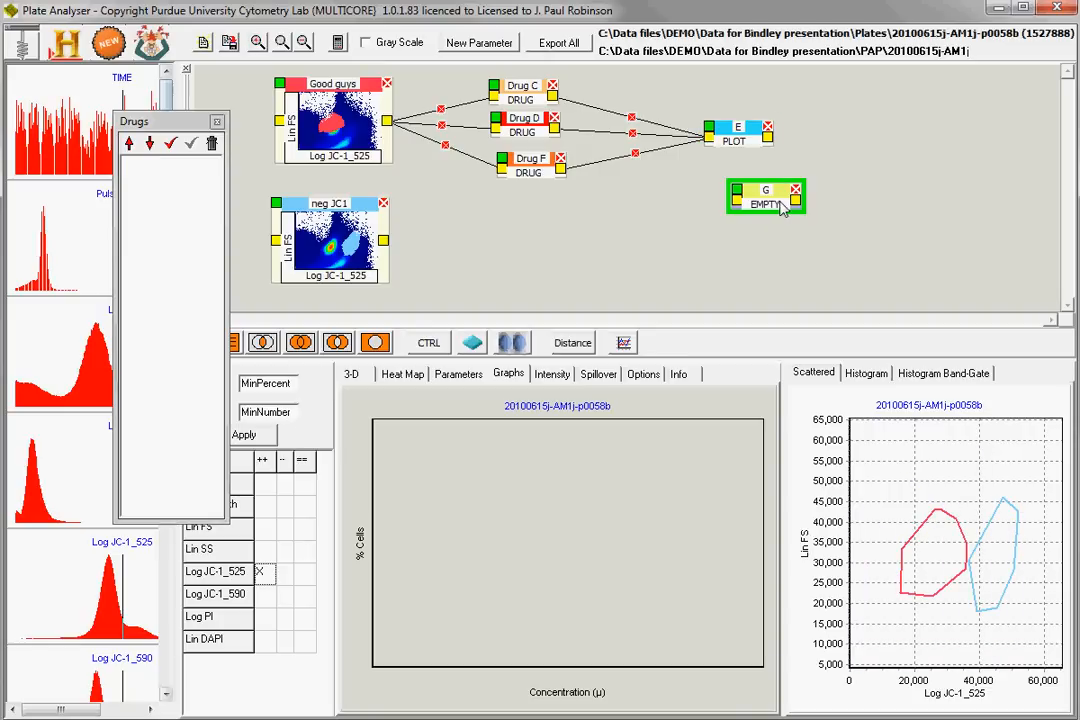
pyautogui.moveTo(783, 207); pyautogui.dragTo(756, 200)
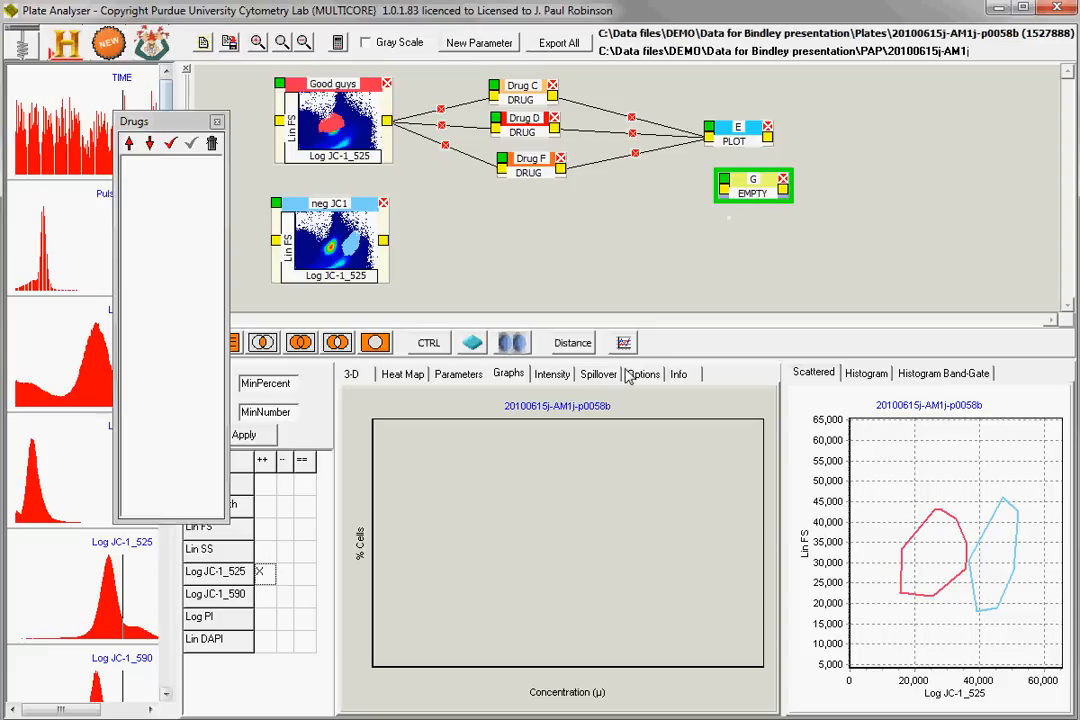
# Step: Add two drugs to block G from the heat map, using columns 3 to 12 of row A and of row B
pyautogui.click(399, 382)
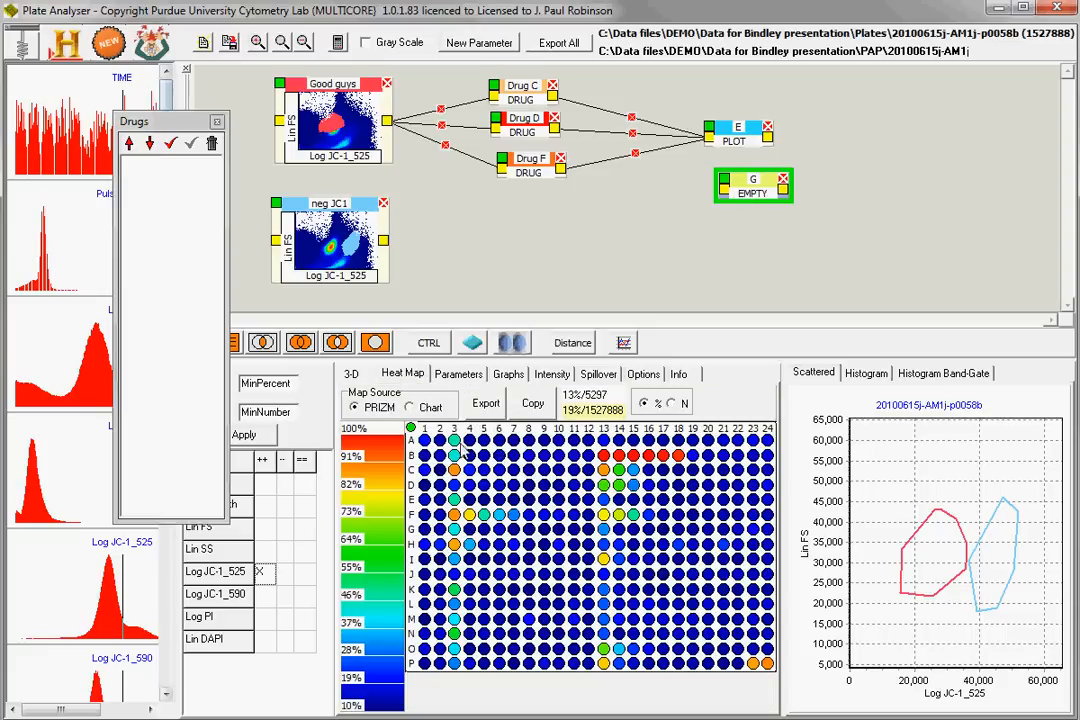
pyautogui.moveTo(499, 439); pyautogui.dragTo(588, 445)
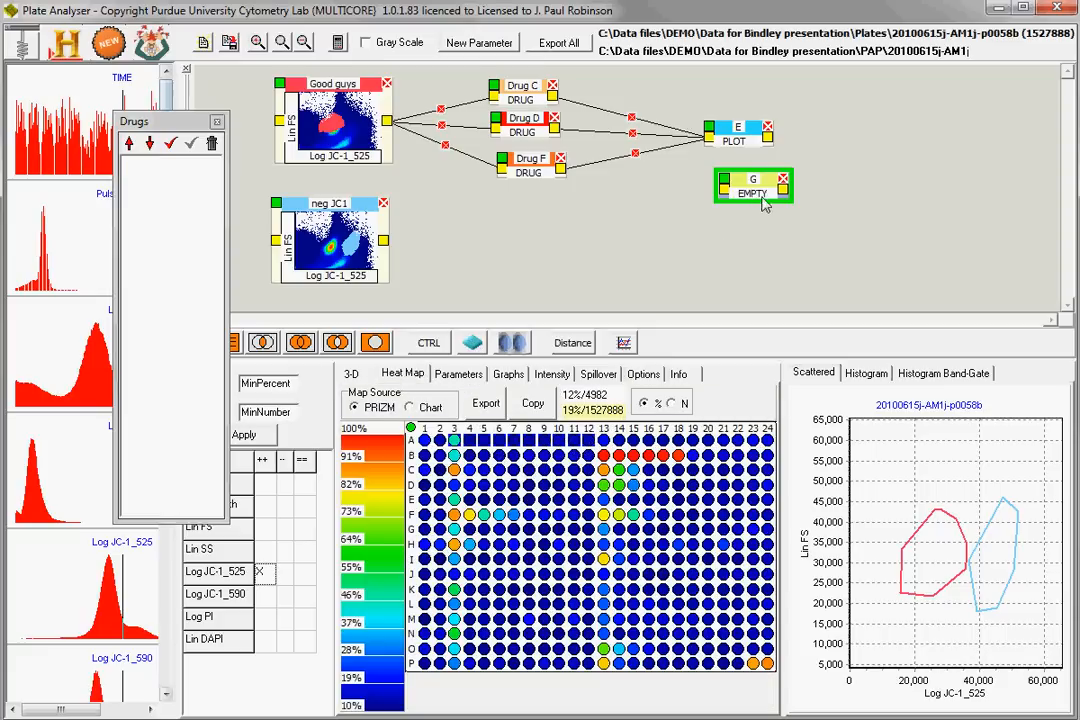
pyautogui.moveTo(473, 343); pyautogui.dragTo(752, 190)
pyautogui.moveTo(473, 462); pyautogui.dragTo(588, 458)
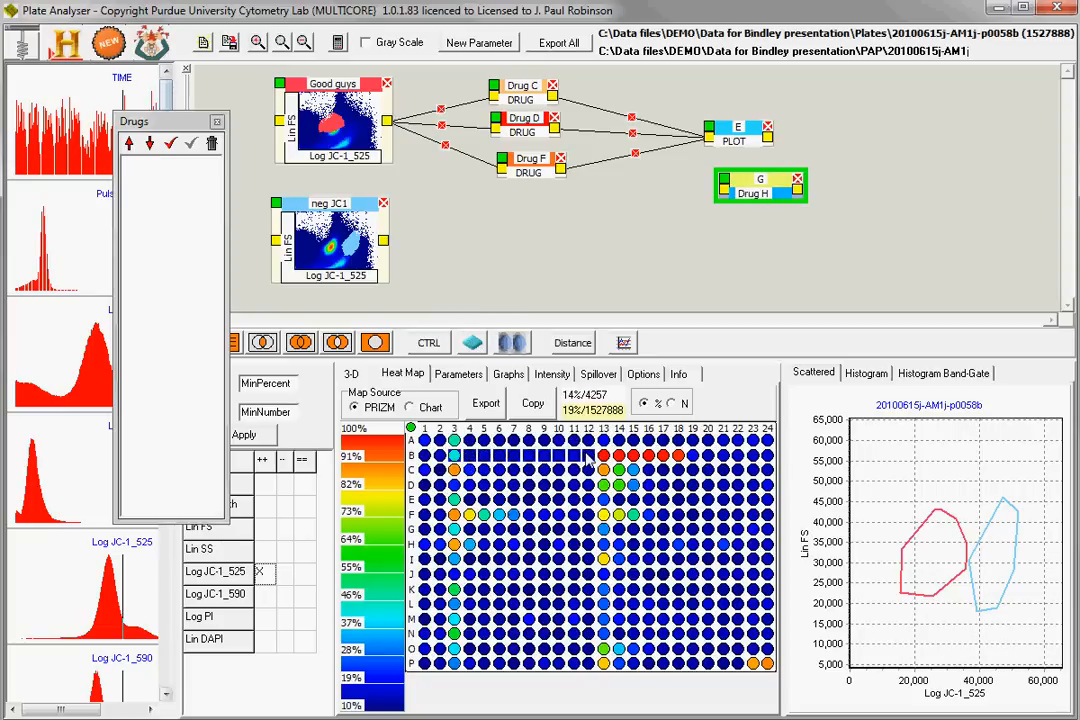
pyautogui.moveTo(473, 343); pyautogui.dragTo(760, 205)
# Step: Add four more drugs to block G from columns 3 to 12 of rows C, D, E and F, one drug per row
pyautogui.moveTo(469, 470); pyautogui.dragTo(590, 478)
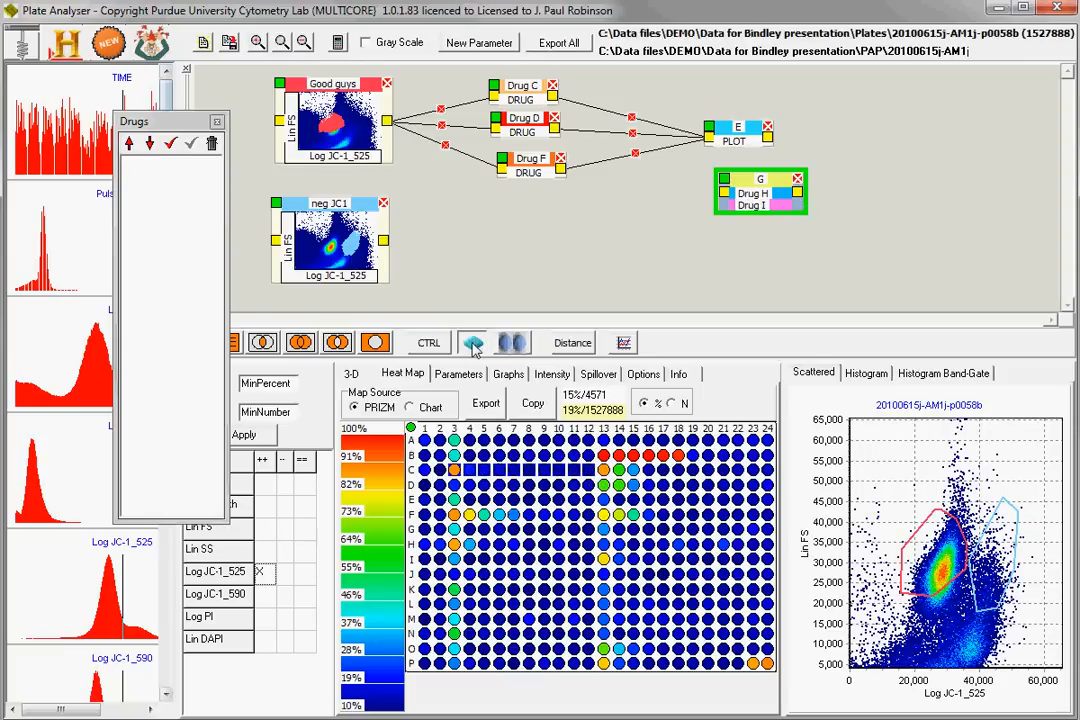
pyautogui.moveTo(469, 484); pyautogui.dragTo(588, 490)
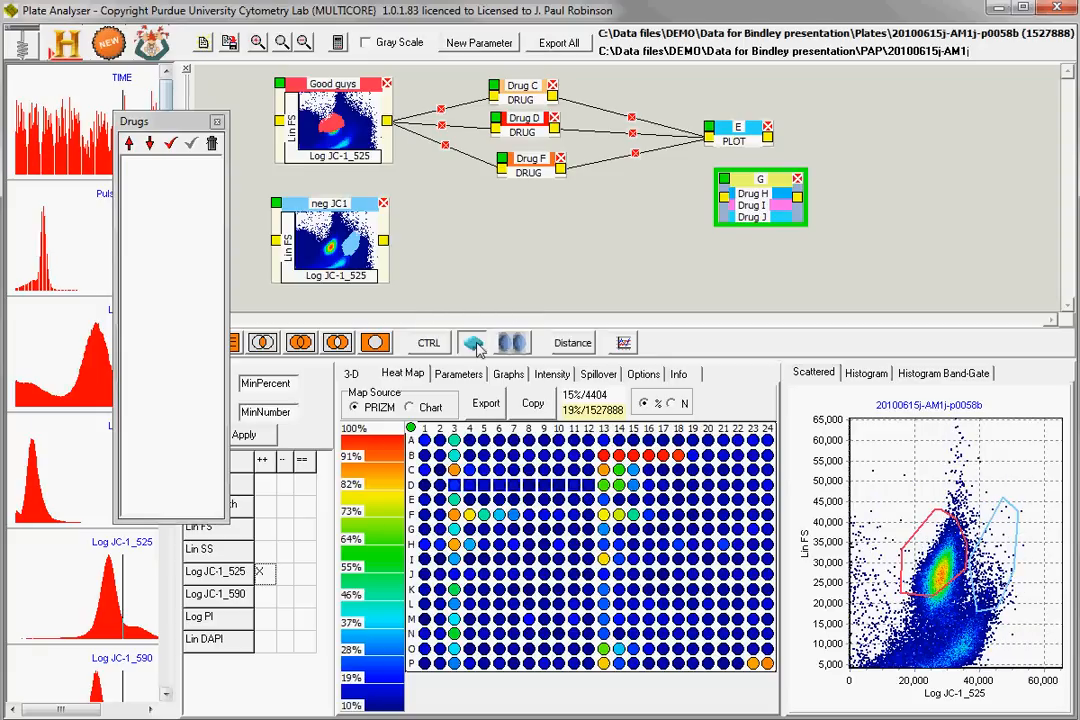
pyautogui.moveTo(461, 508); pyautogui.dragTo(590, 506)
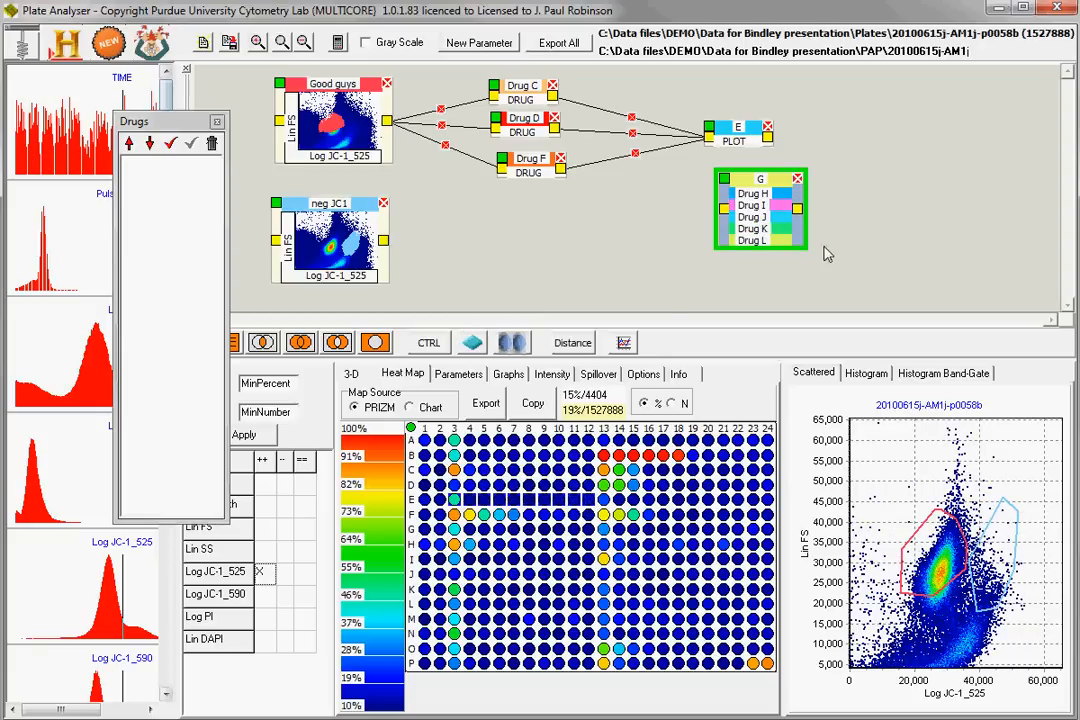
pyautogui.moveTo(762, 222); pyautogui.dragTo(770, 229)
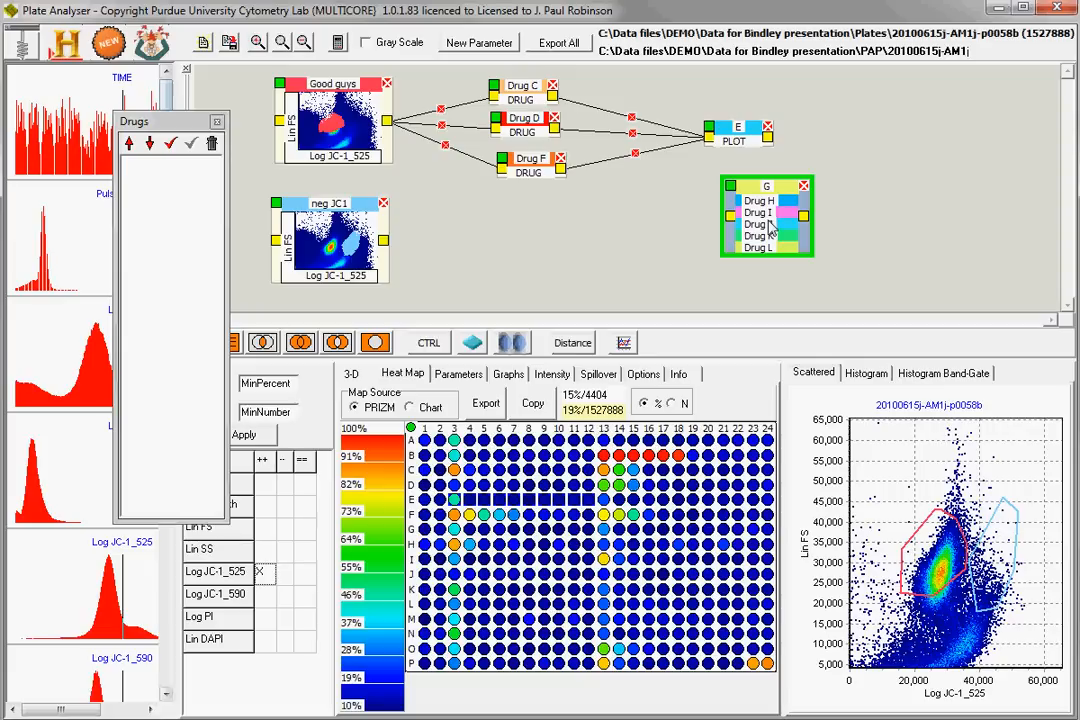
pyautogui.moveTo(469, 514); pyautogui.dragTo(582, 521)
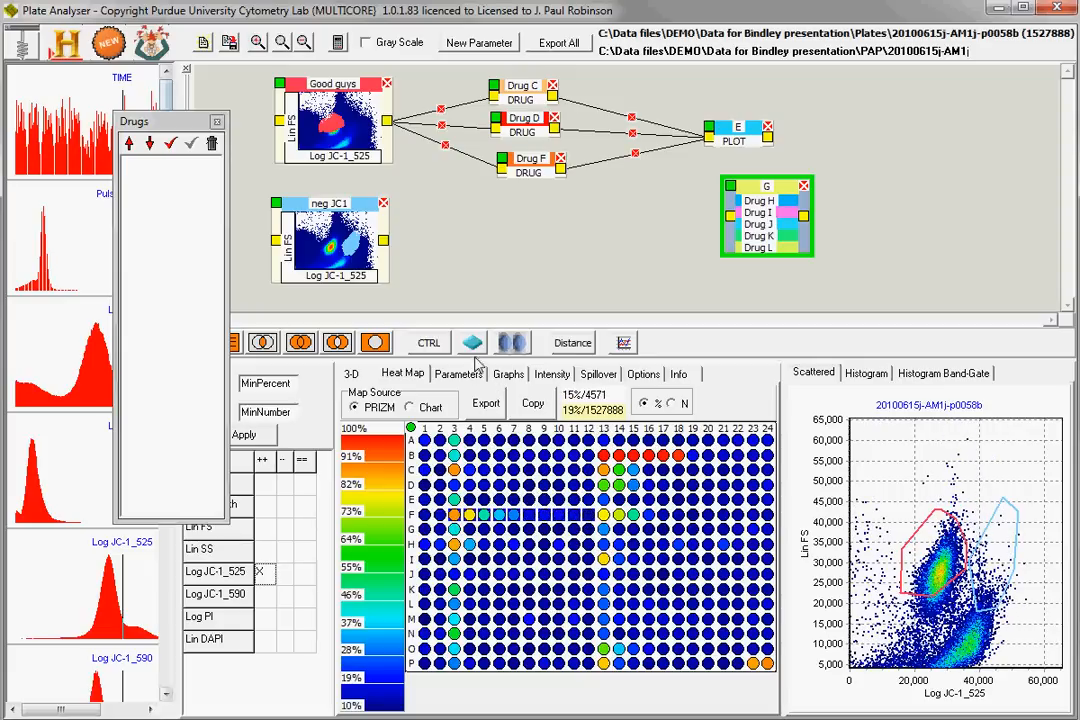
pyautogui.moveTo(660, 193); pyautogui.dragTo(663, 219)
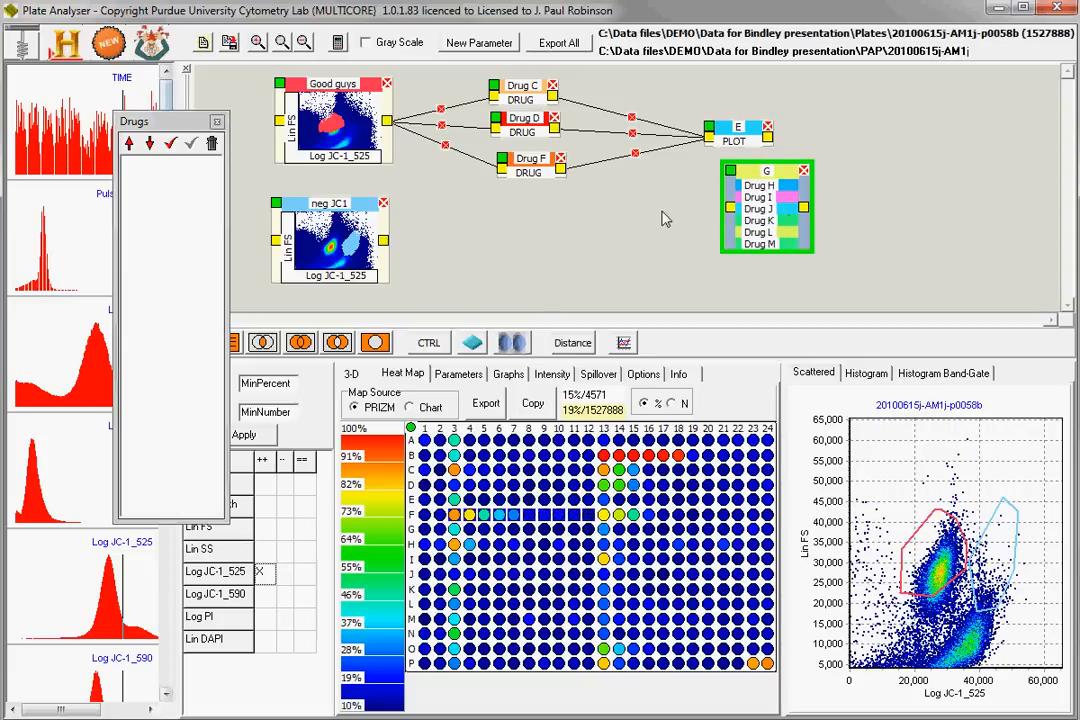
# Step: Connect the Good guys gate to block G and display the dose-response curves of its drugs
pyautogui.moveTo(332, 112)
pyautogui.mouseDown()
pyautogui.moveTo(722, 218)
pyautogui.moveTo(733, 207)
pyautogui.mouseUp()
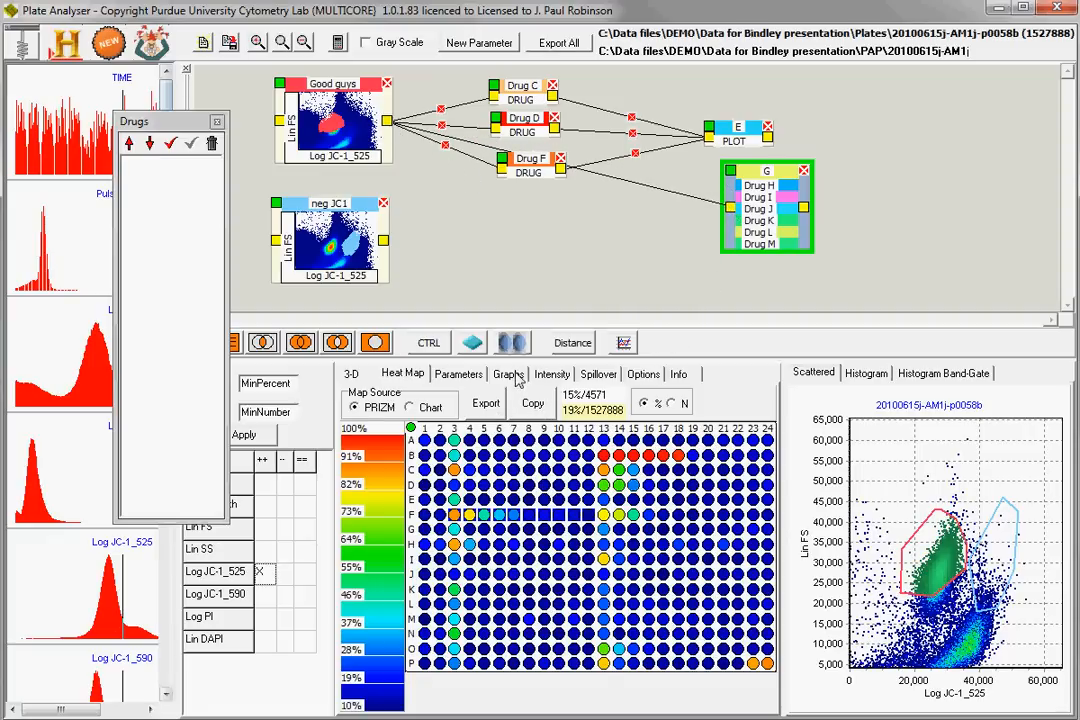
pyautogui.click(510, 374)
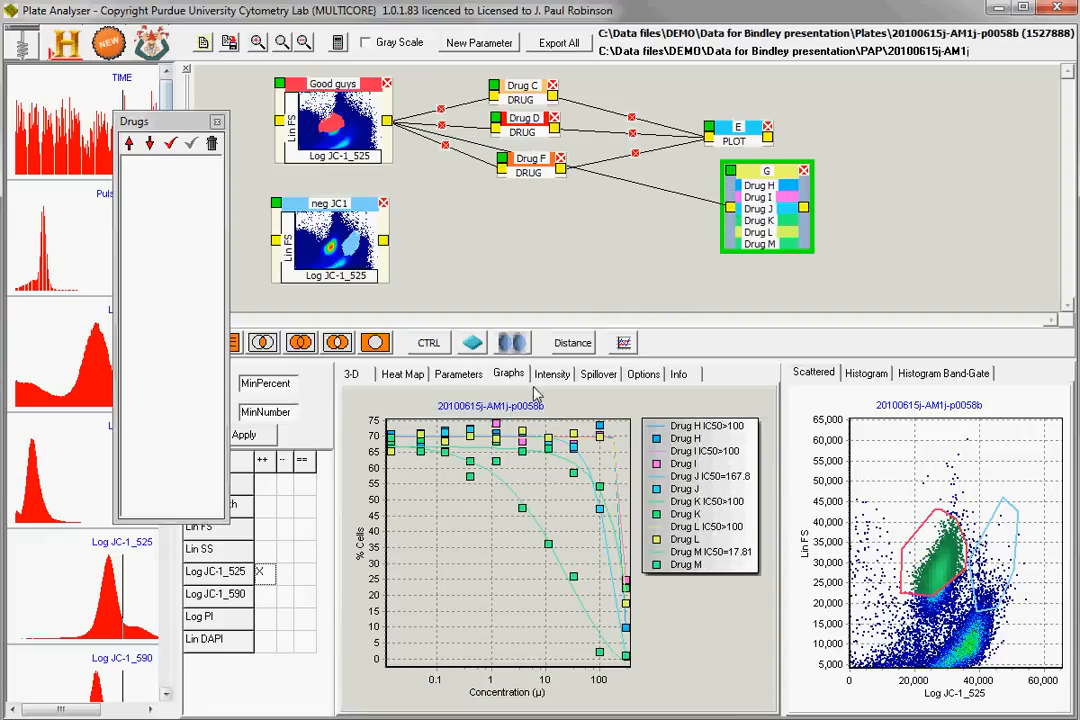
# Step: List block G's drugs and hide Drug K and Drug L from the dose-response graph
pyautogui.click(788, 250)
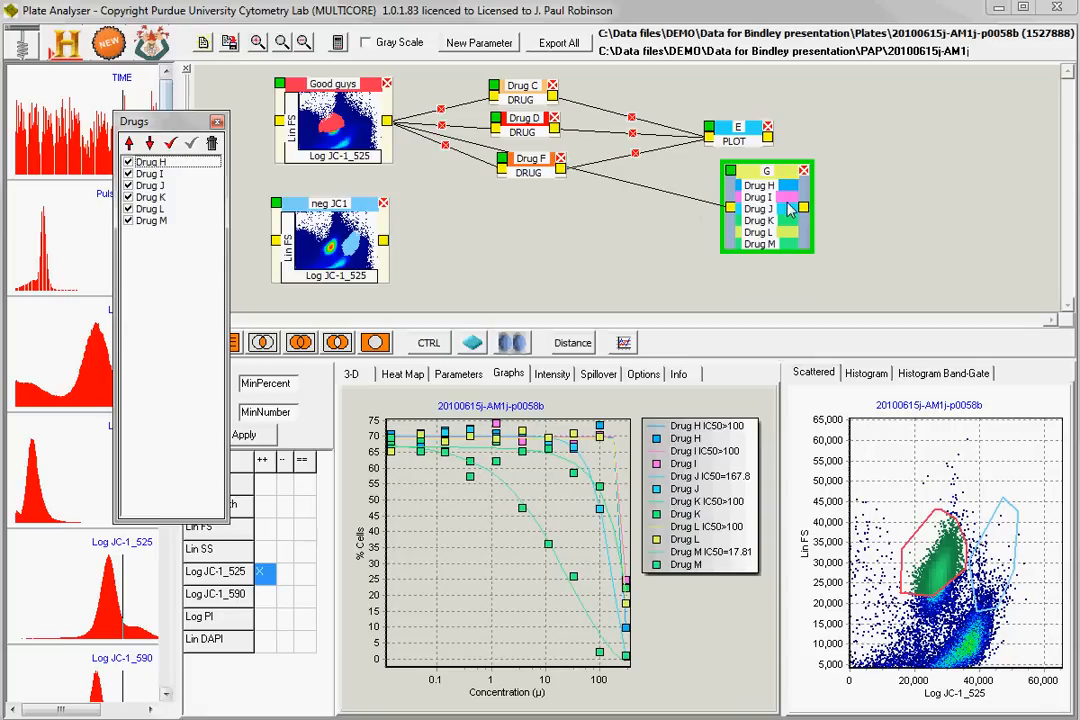
pyautogui.moveTo(145, 113); pyautogui.dragTo(175, 135)
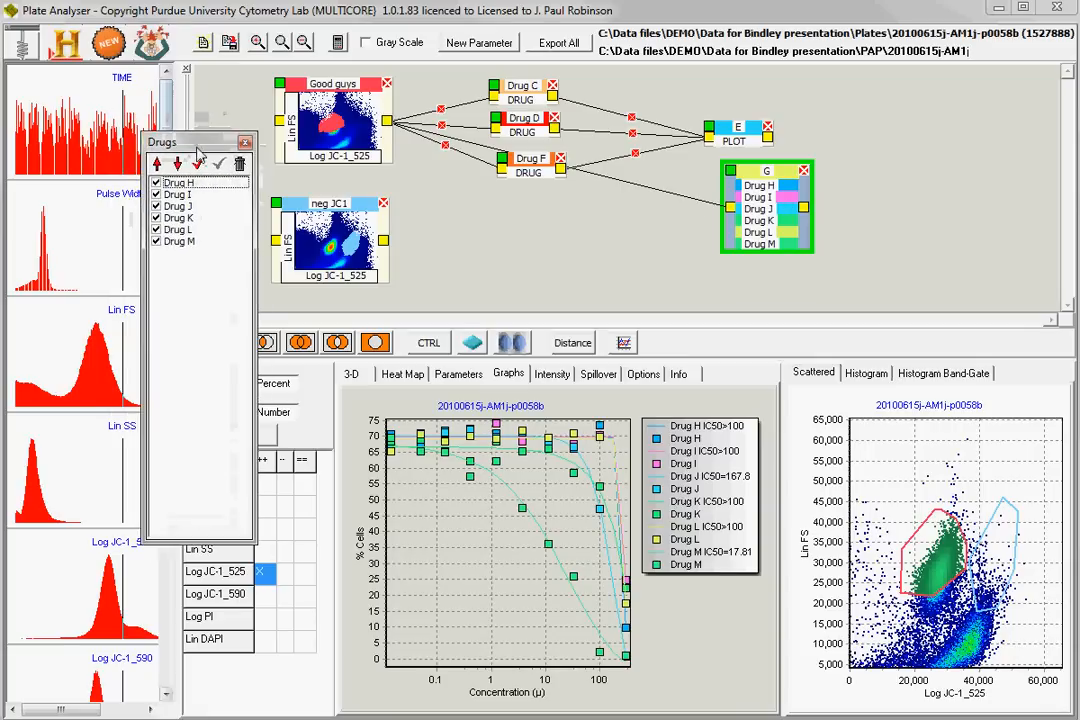
pyautogui.click(156, 219)
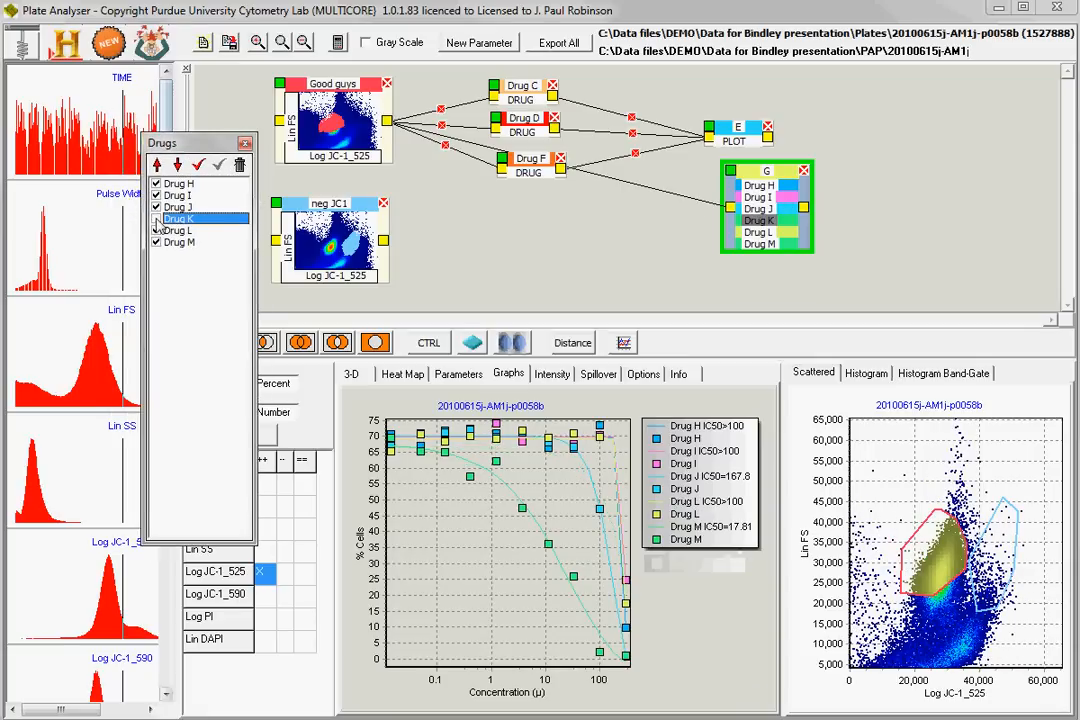
pyautogui.click(157, 231)
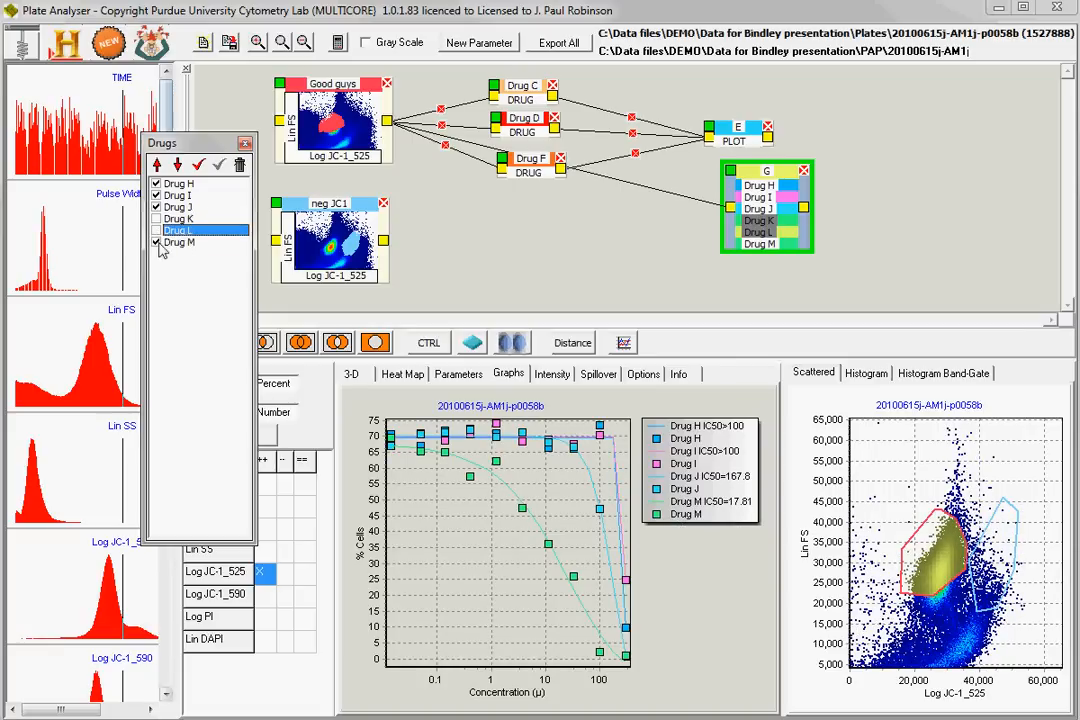
# Step: Change Drug M's color to blue
pyautogui.click(157, 242)
pyautogui.click(158, 242)
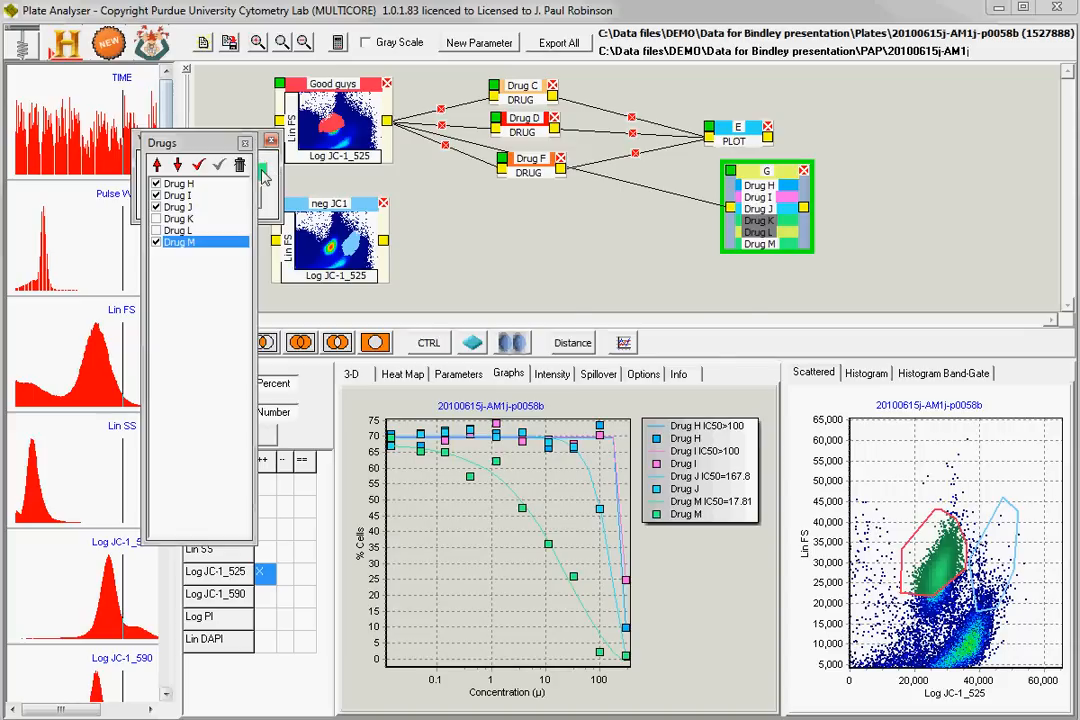
pyautogui.click(265, 177)
pyautogui.click(658, 283)
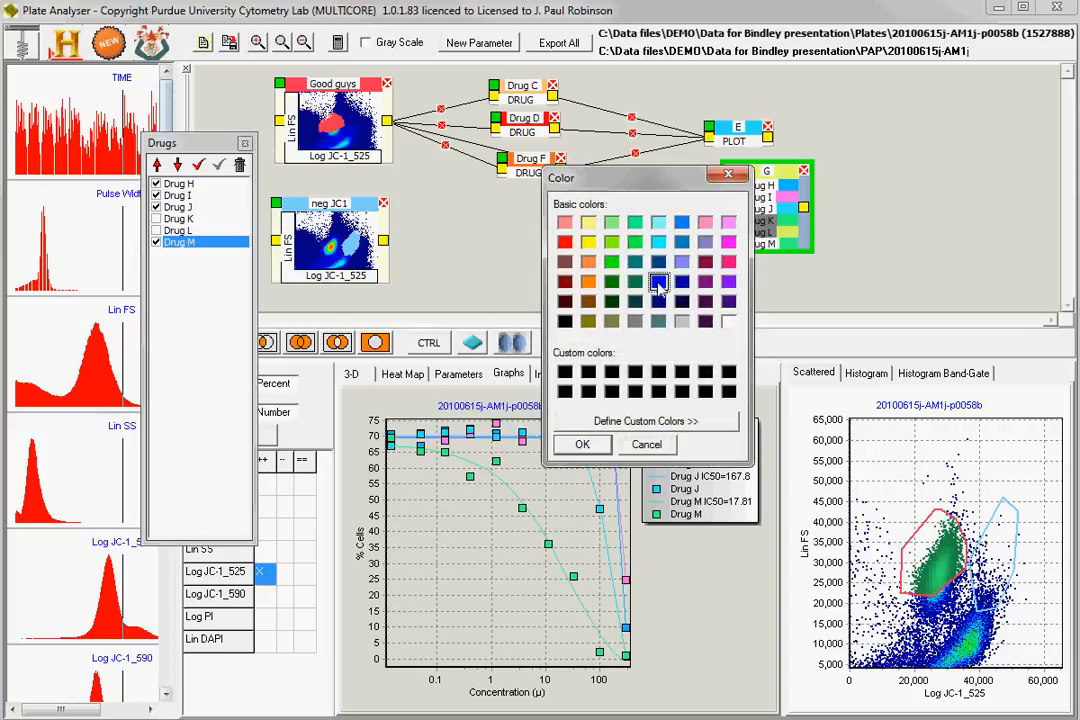
pyautogui.click(594, 447)
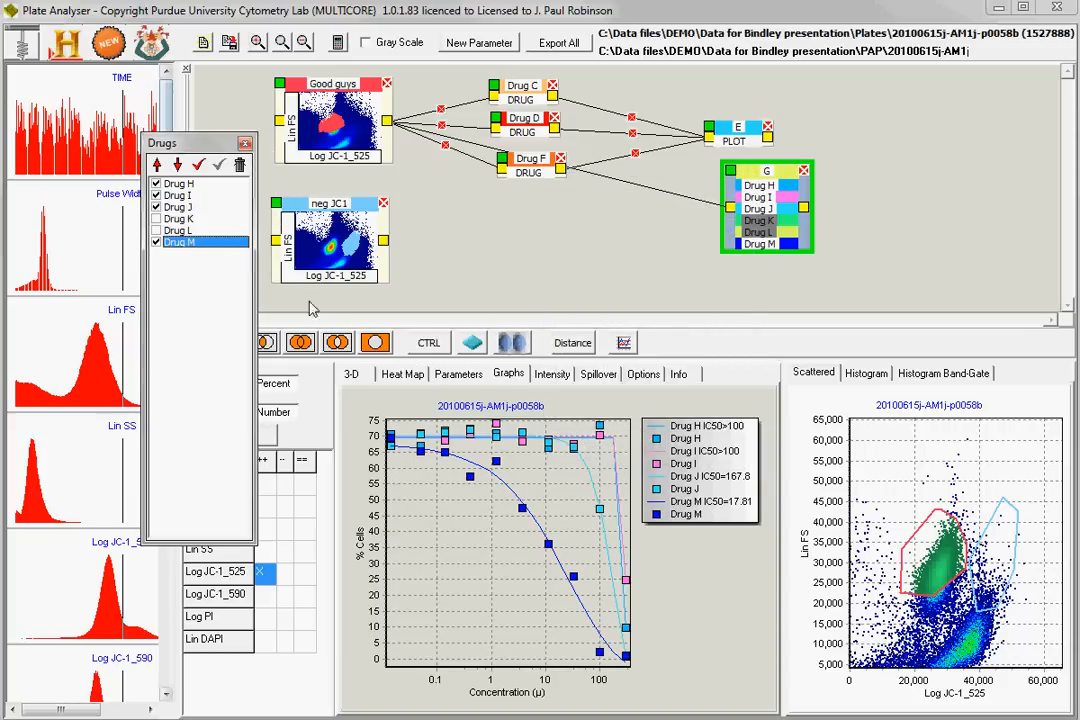
# Step: Include Drug L and Drug K in the dose-response graph again and move the Drugs window aside
pyautogui.click(157, 231)
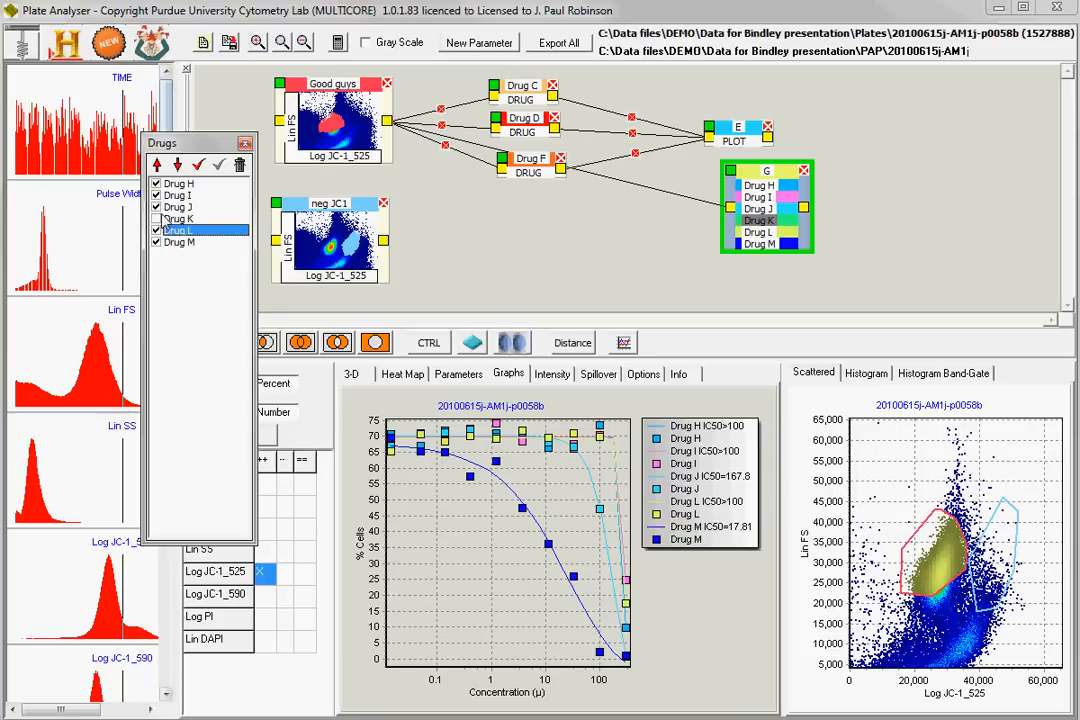
pyautogui.click(157, 219)
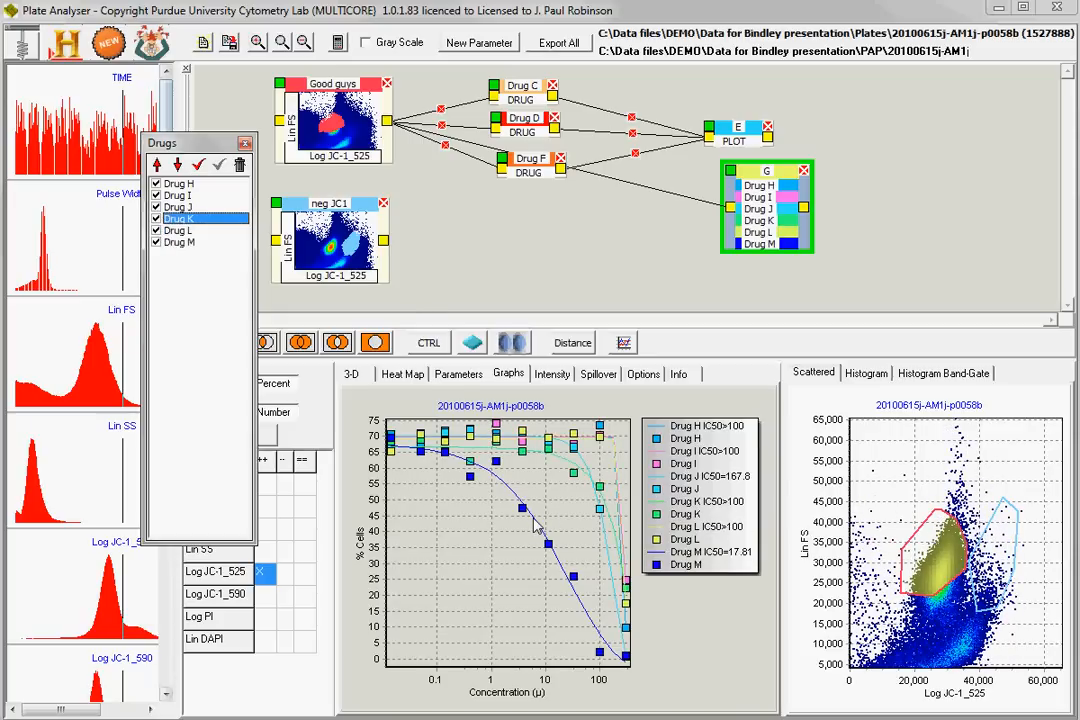
pyautogui.moveTo(205, 143); pyautogui.dragTo(163, 142)
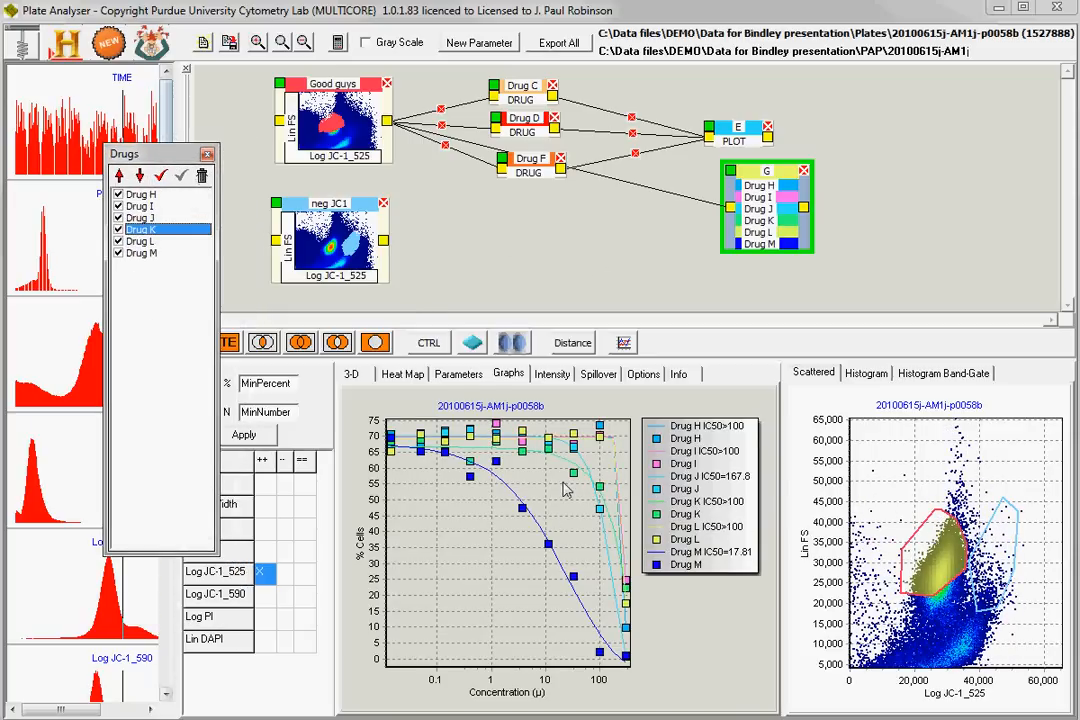